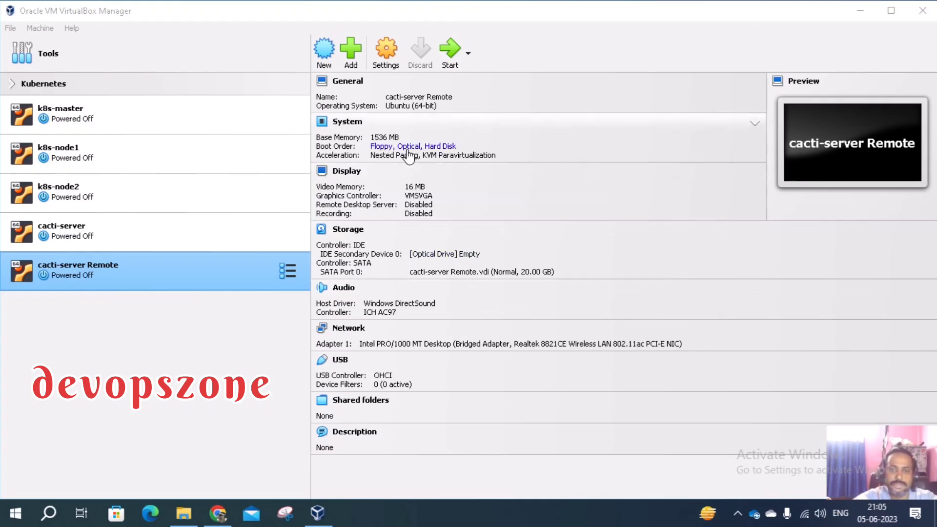
Name the new VM zabbixserver and pick the ubuntu-20.04.3-live-server-amd64.iso image
{"action": "left_click", "coordinate": [324, 51]}
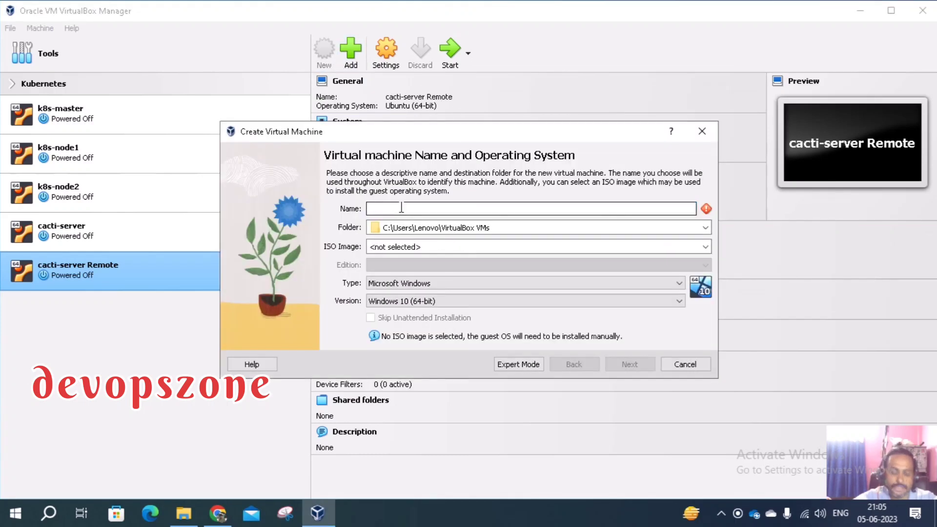
{"action": "type", "text": "zabbix"}
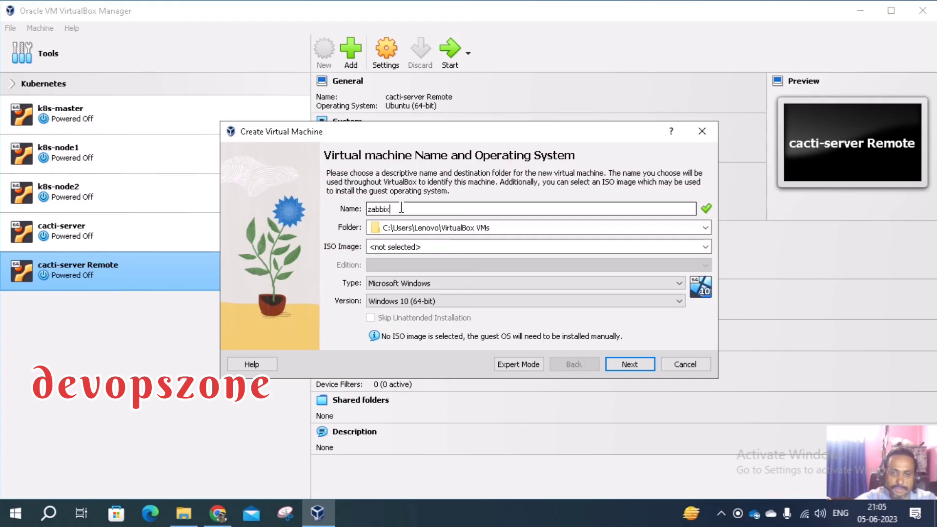
{"action": "type", "text": "server"}
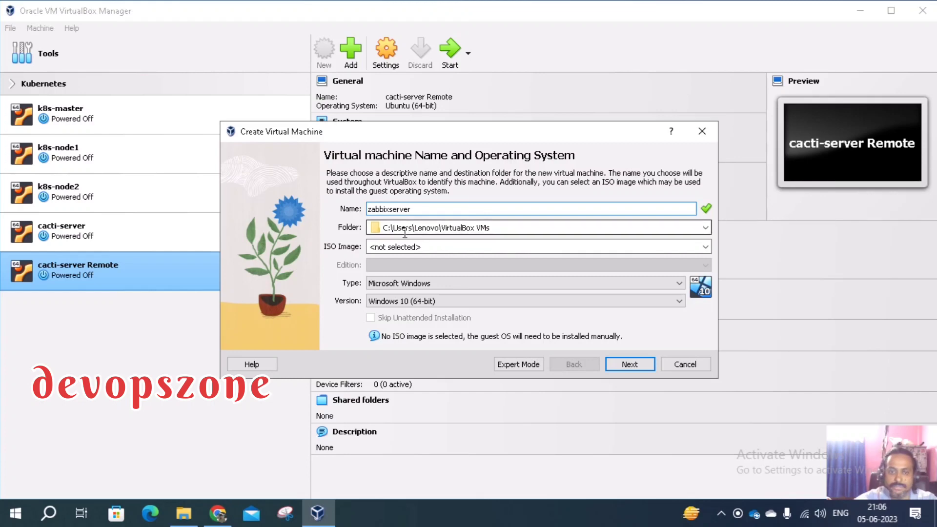
{"action": "left_click", "coordinate": [445, 246]}
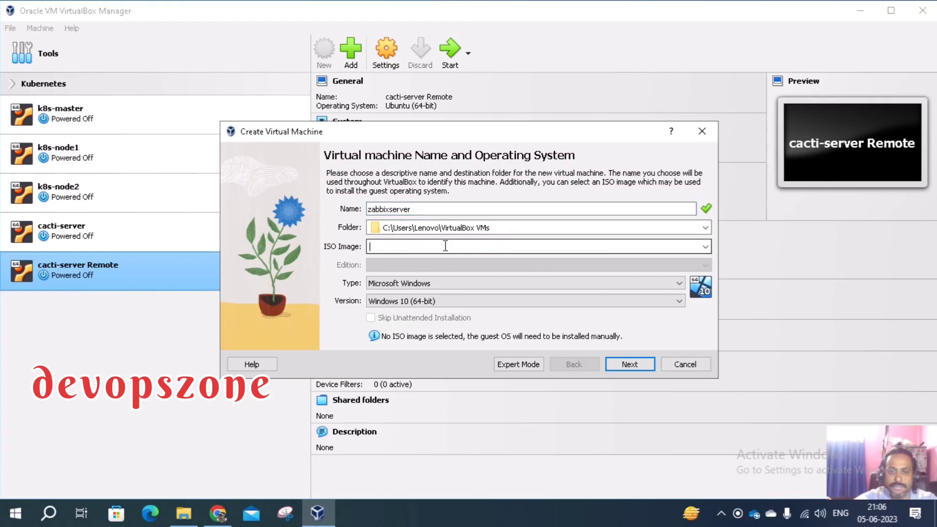
{"action": "left_click", "coordinate": [705, 246]}
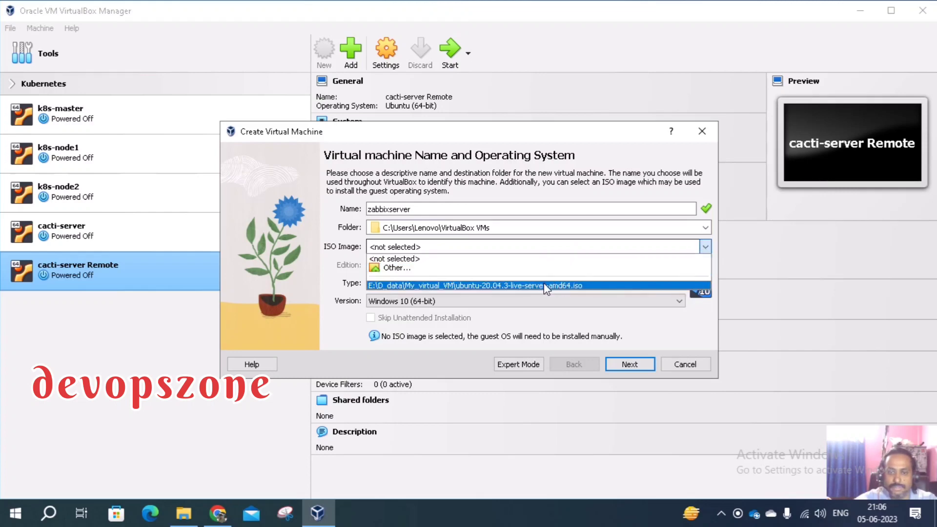
{"action": "left_click", "coordinate": [469, 285]}
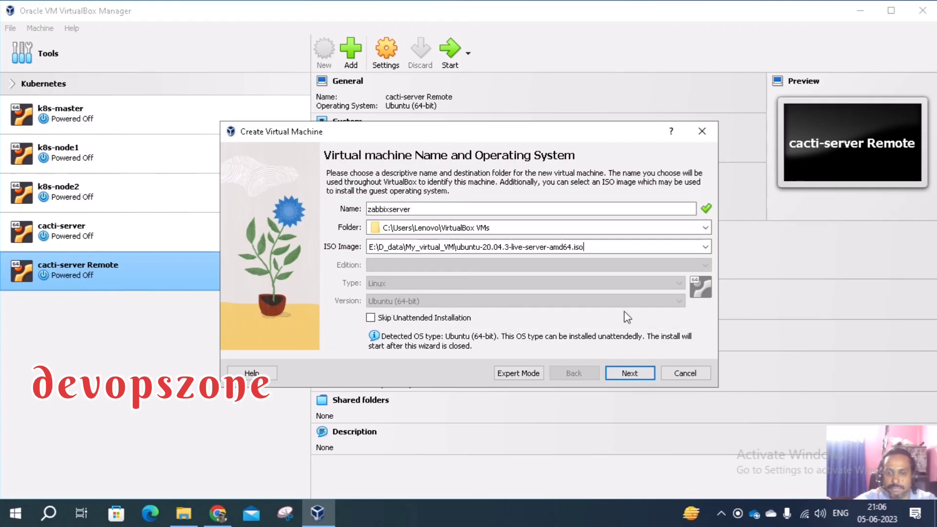
{"action": "left_click", "coordinate": [630, 373]}
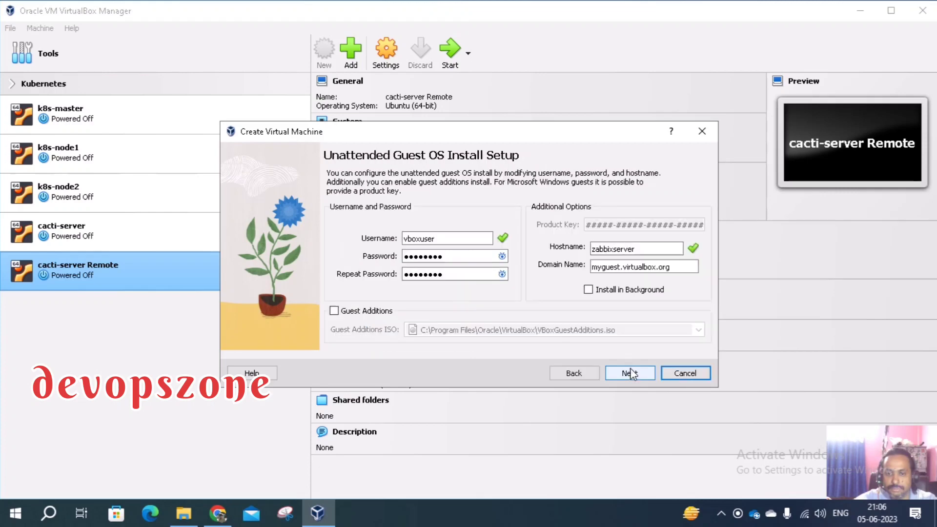
Check the default password, enable Install in Background, and proceed to the Hardware page
{"action": "left_click", "coordinate": [502, 256]}
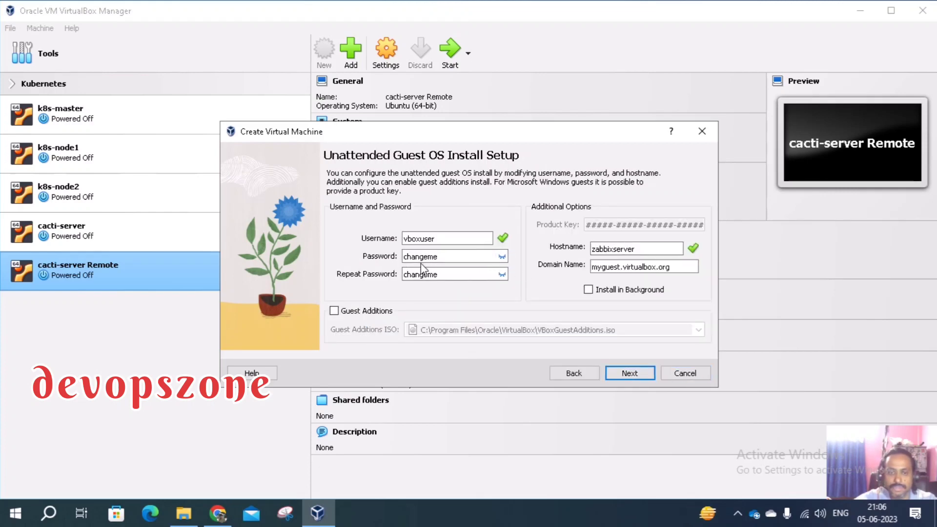
{"action": "left_click", "coordinate": [503, 274]}
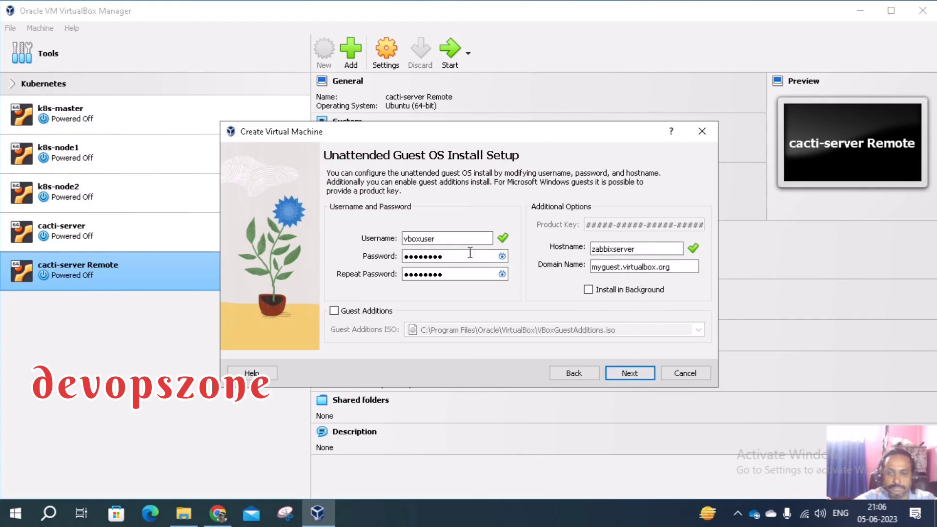
{"action": "left_click", "coordinate": [587, 289]}
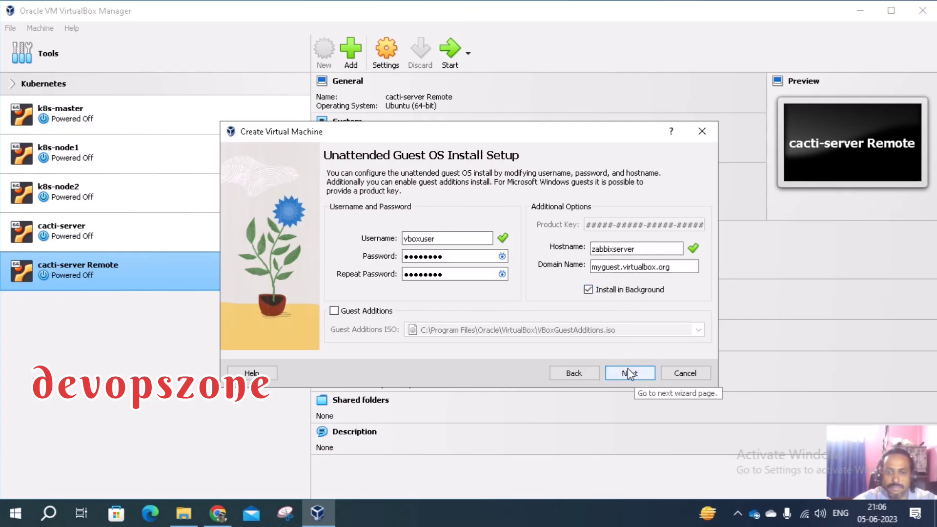
{"action": "left_click", "coordinate": [577, 373]}
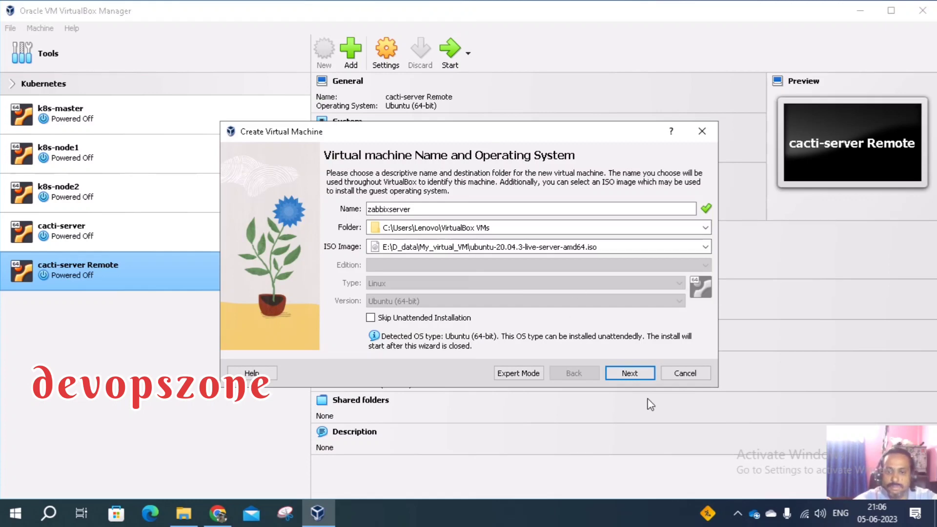
{"action": "left_click", "coordinate": [633, 377]}
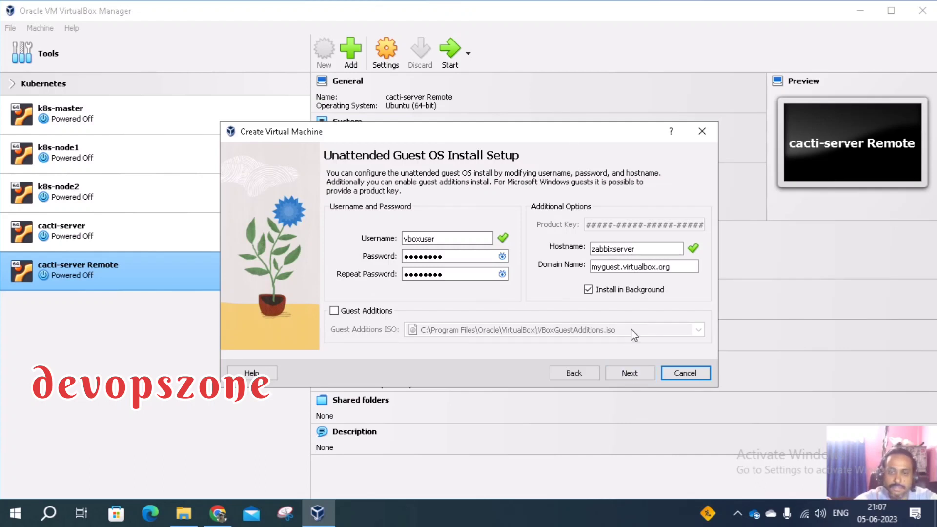
{"action": "left_click", "coordinate": [633, 374]}
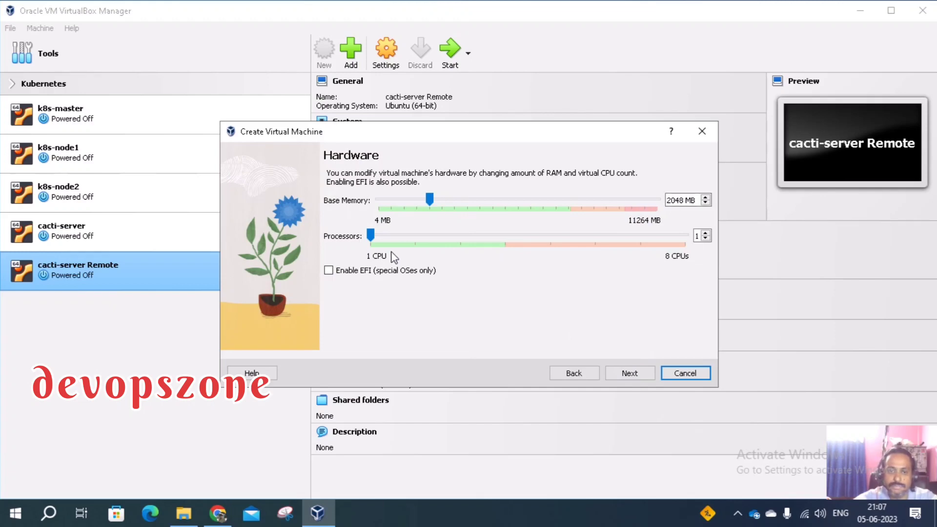
Give the VM 2 processors and a 20 GB new virtual hard disk
{"action": "left_click", "coordinate": [704, 232]}
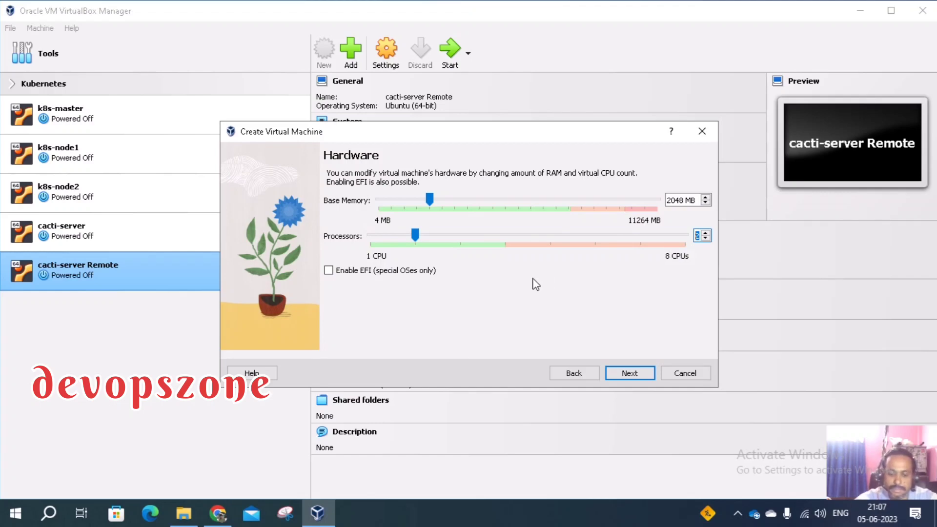
{"action": "left_click", "coordinate": [626, 377]}
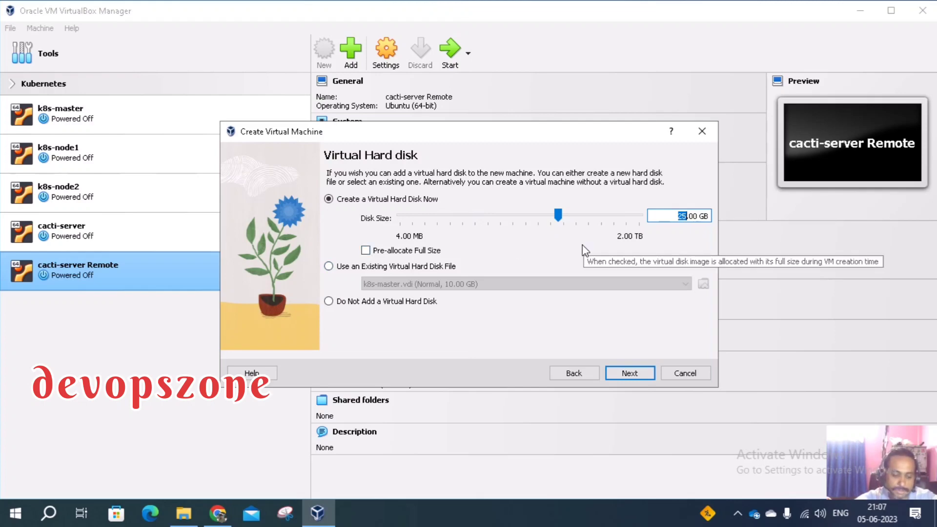
{"action": "type", "text": "20"}
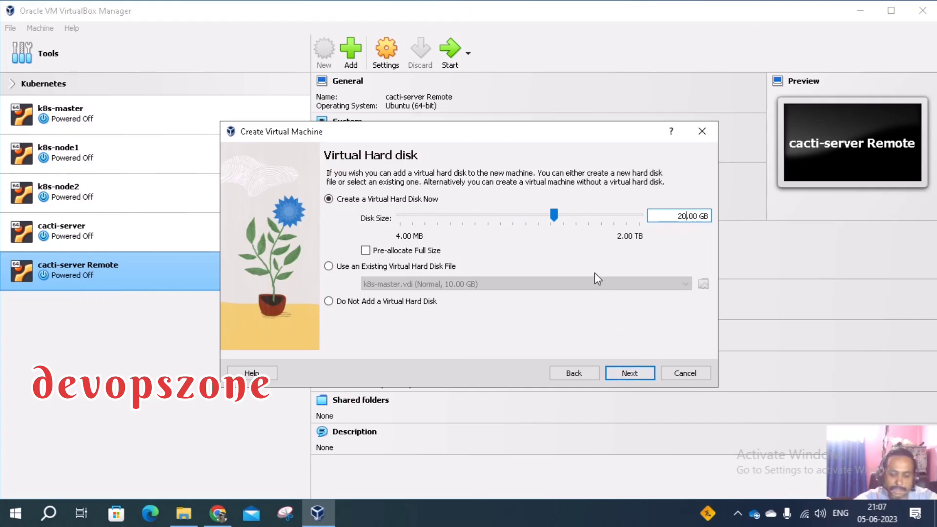
Review the summary (zabbixserver, 2048 MB, 2 processors, 20.00 GB disk), paging back and forth
{"action": "left_click", "coordinate": [630, 374]}
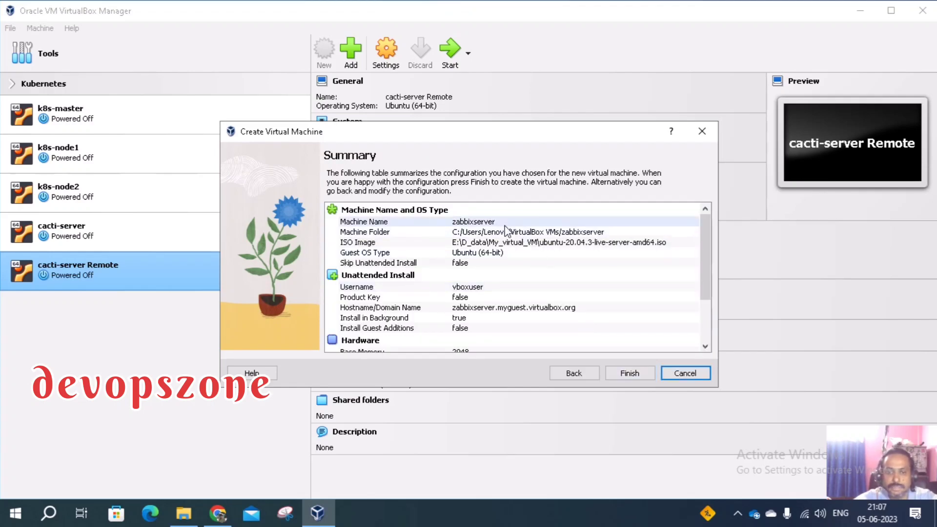
{"action": "scroll", "coordinate": [505, 230], "scroll_direction": "down", "scroll_amount": 3}
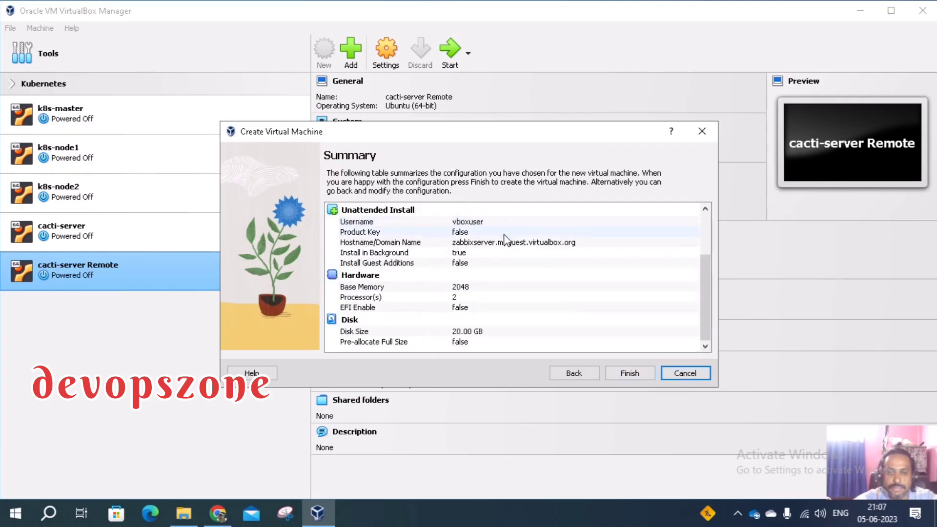
{"action": "scroll", "coordinate": [504, 229], "scroll_direction": "up", "scroll_amount": 3}
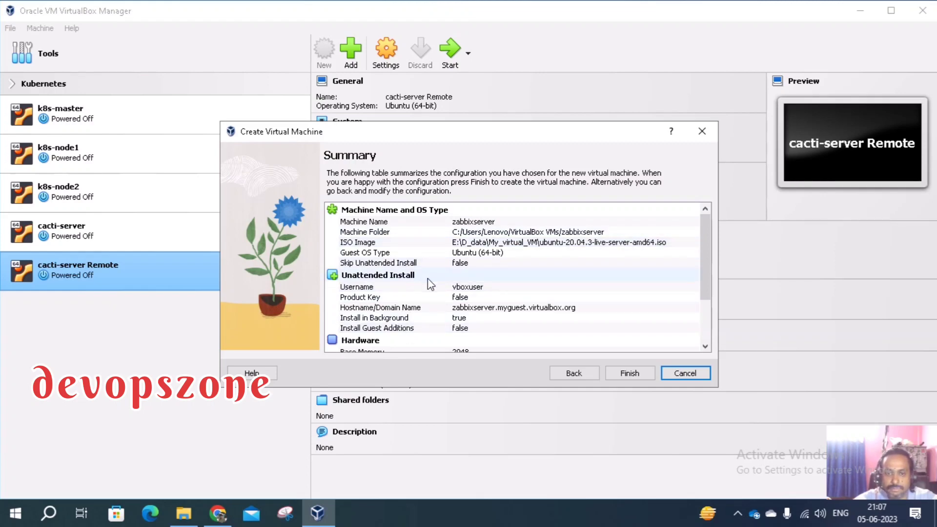
{"action": "scroll", "coordinate": [428, 279], "scroll_direction": "down", "scroll_amount": 2}
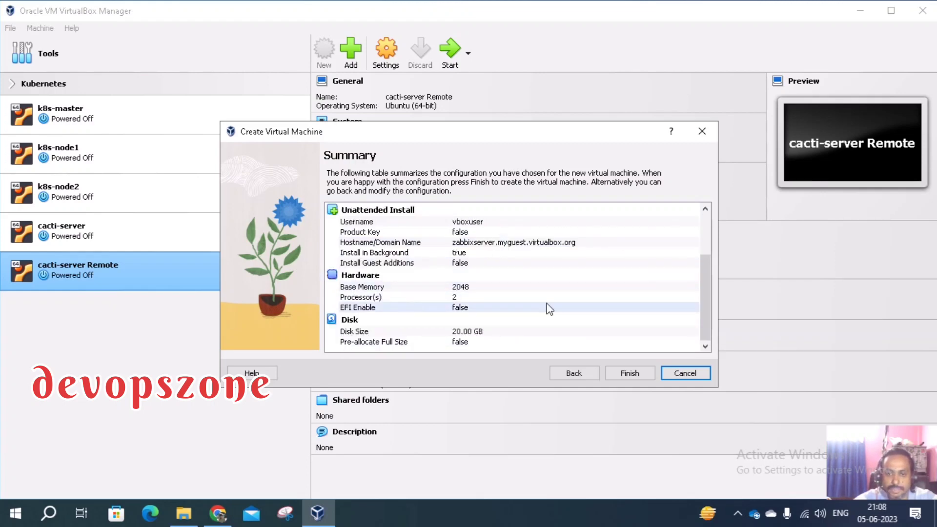
{"action": "scroll", "coordinate": [598, 269], "scroll_direction": "up", "scroll_amount": 2}
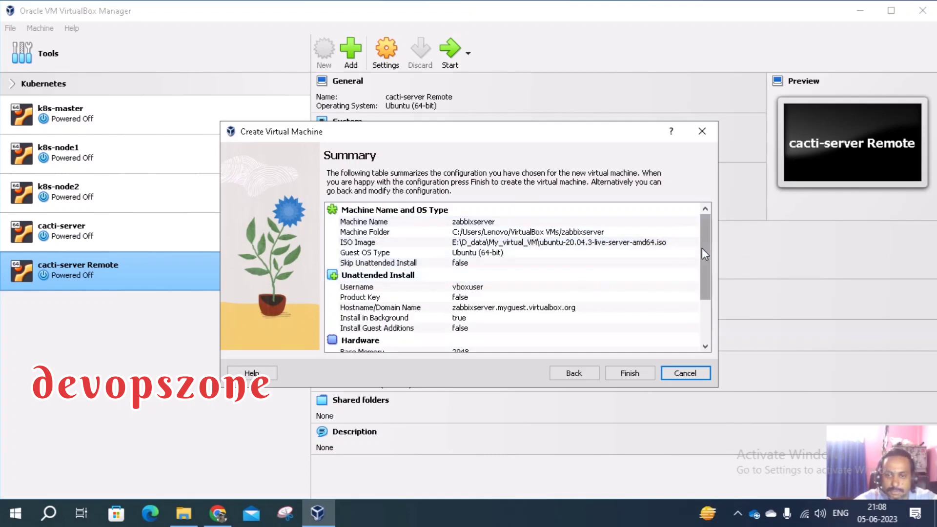
{"action": "mouse_move", "coordinate": [702, 248]}
{"action": "left_mouse_down"}
{"action": "mouse_move", "coordinate": [701, 303]}
{"action": "mouse_move", "coordinate": [701, 247]}
{"action": "left_mouse_up"}
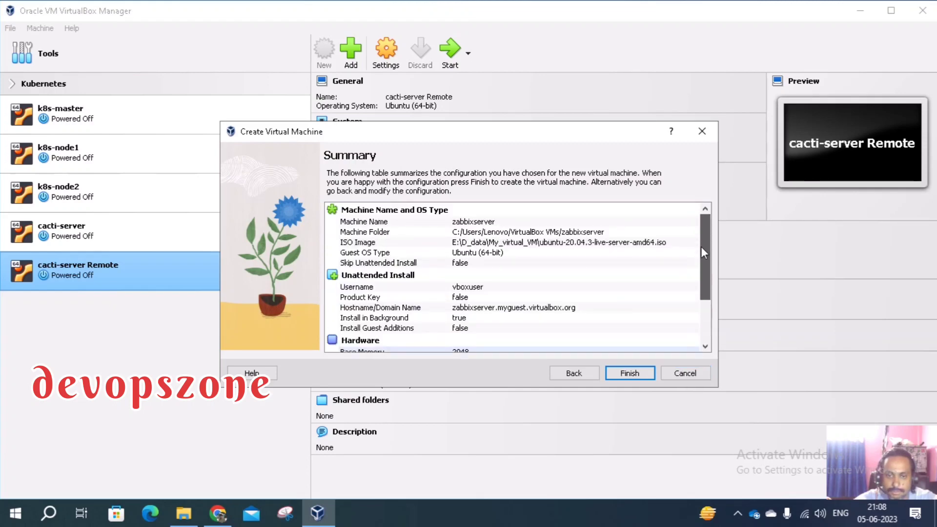
{"action": "left_click", "coordinate": [570, 373]}
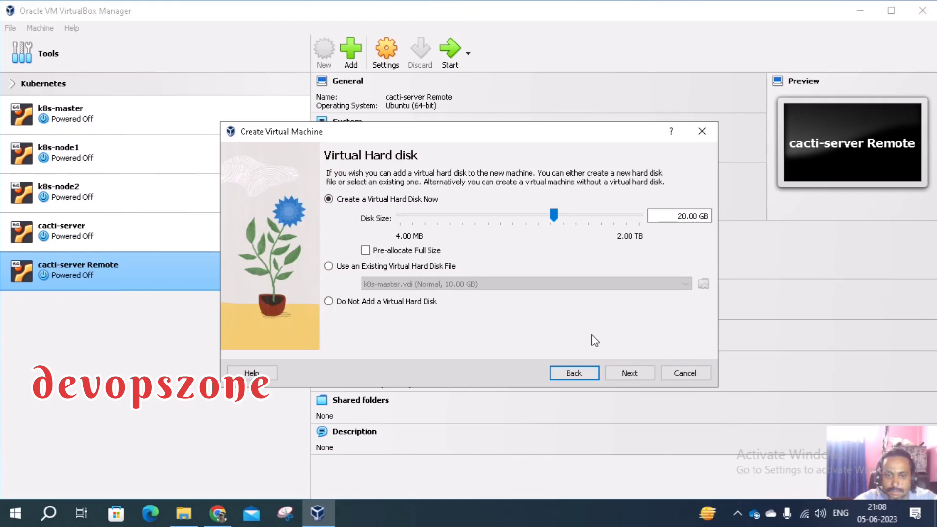
{"action": "left_click", "coordinate": [617, 369]}
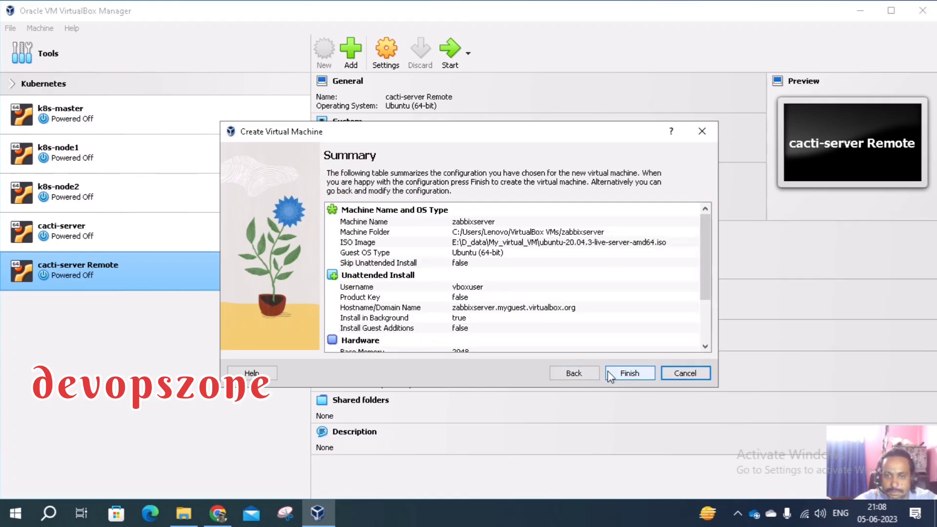
{"action": "left_click", "coordinate": [584, 374]}
{"action": "left_click", "coordinate": [583, 373]}
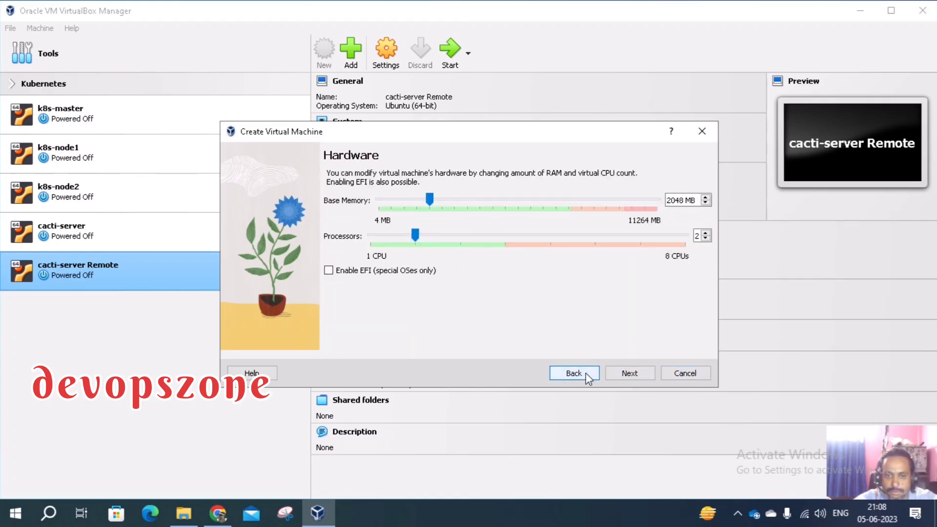
{"action": "left_click", "coordinate": [611, 372]}
{"action": "left_click", "coordinate": [611, 372]}
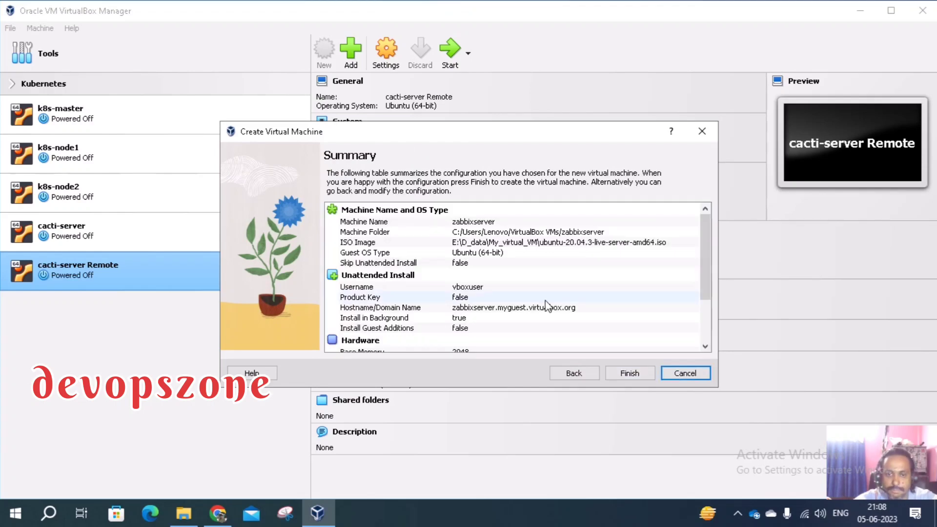
{"action": "scroll", "coordinate": [543, 309], "scroll_direction": "down", "scroll_amount": 3}
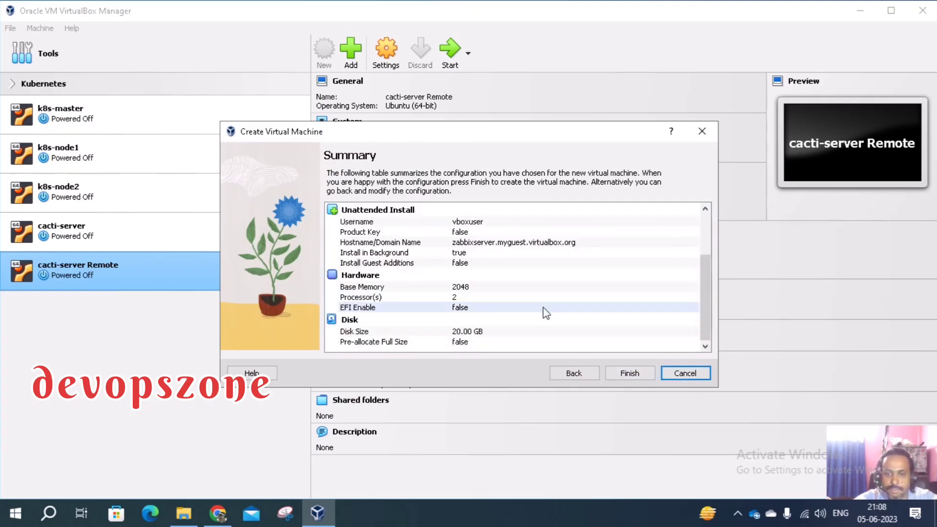
Create the zabbixserver VM and power off its automatically started instance
{"action": "left_click", "coordinate": [629, 373]}
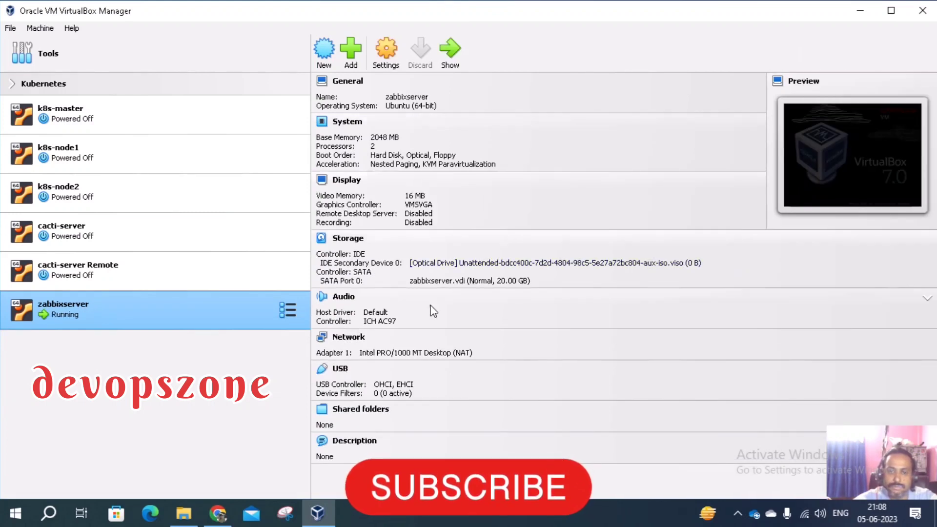
{"action": "right_click", "coordinate": [78, 312]}
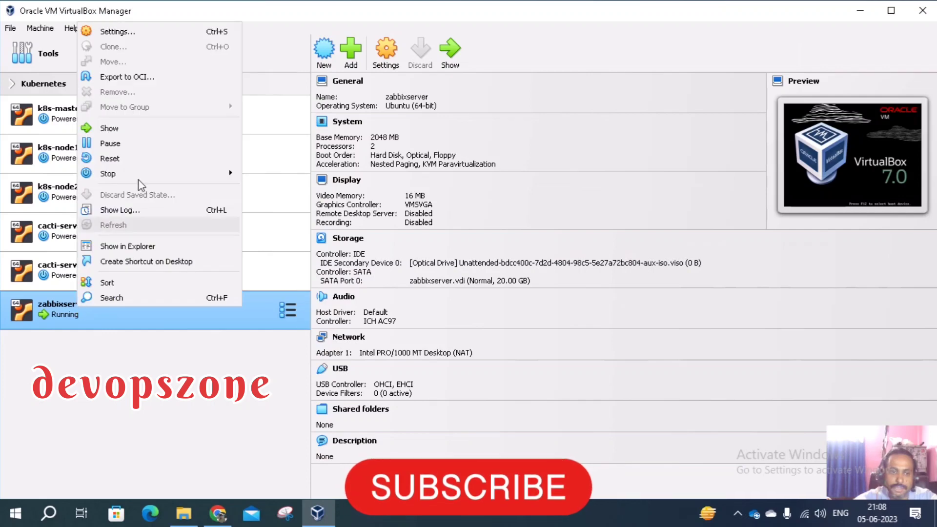
{"action": "mouse_move", "coordinate": [122, 182]}
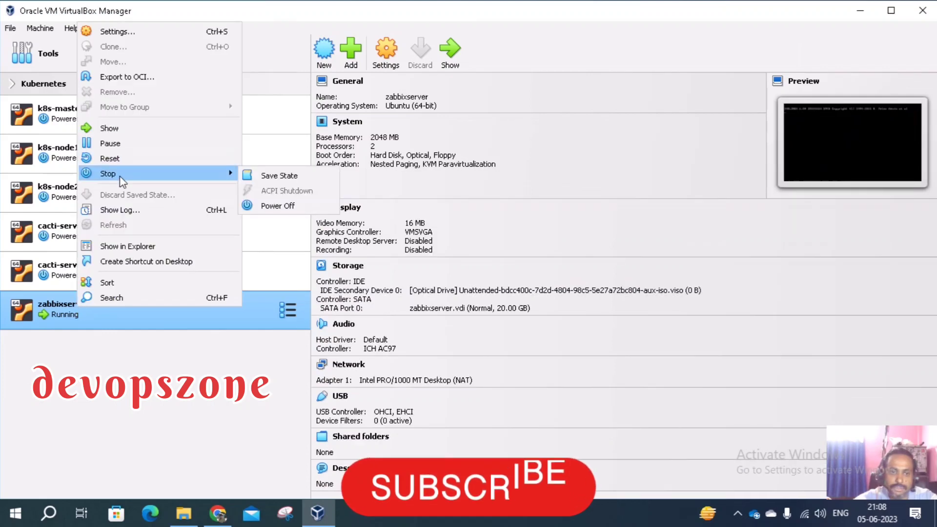
{"action": "left_click", "coordinate": [274, 204]}
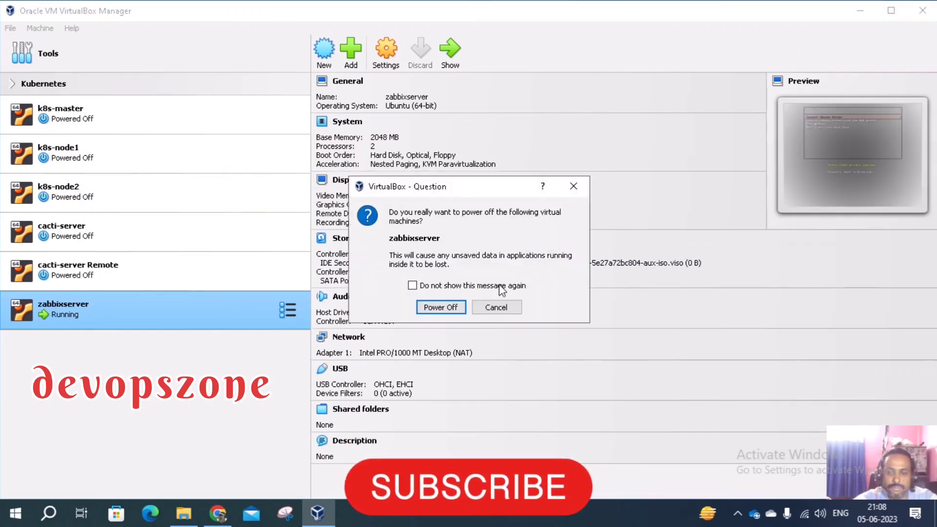
{"action": "left_click", "coordinate": [440, 308]}
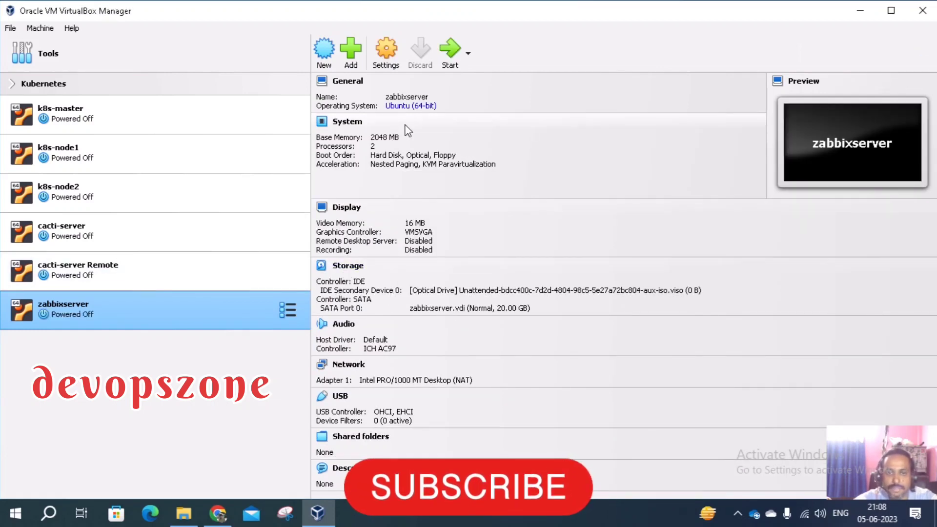
Open the Settings dialog for zabbixserver
{"action": "left_click", "coordinate": [393, 61]}
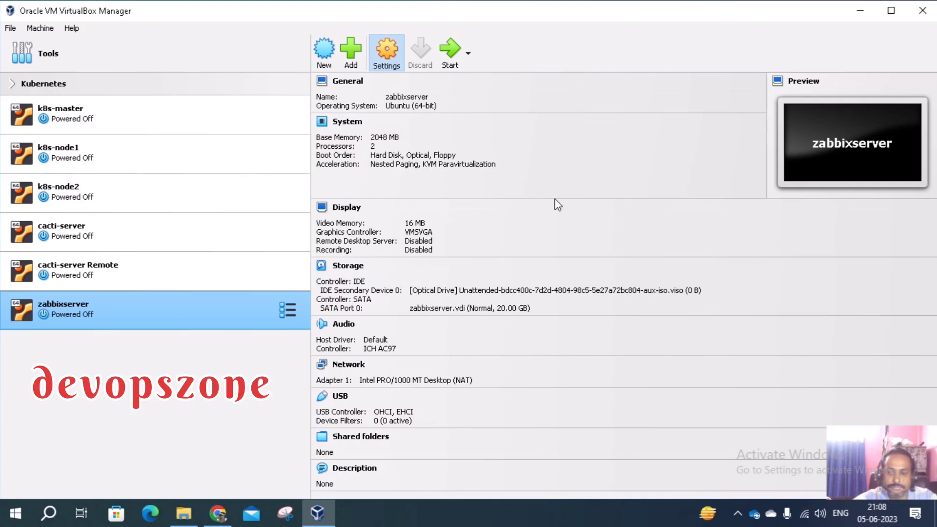
{"action": "left_click", "coordinate": [739, 515]}
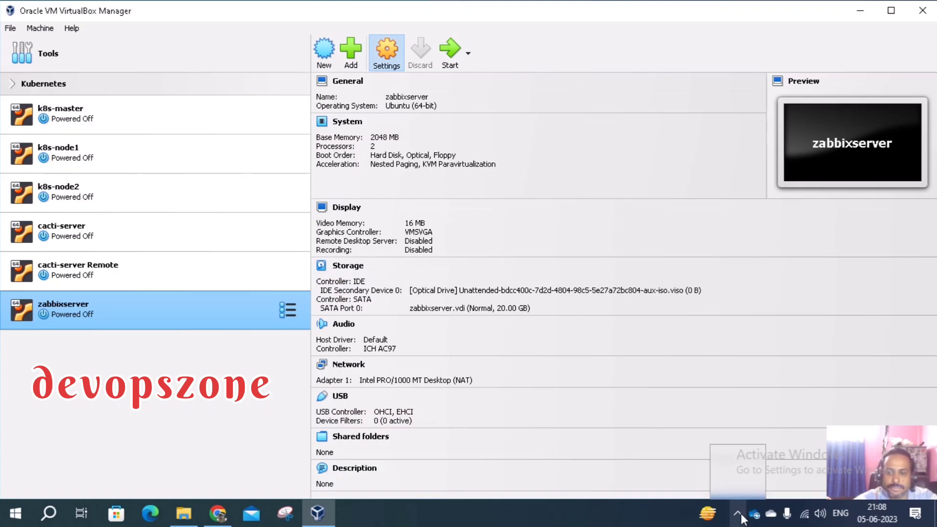
{"action": "left_click", "coordinate": [739, 515]}
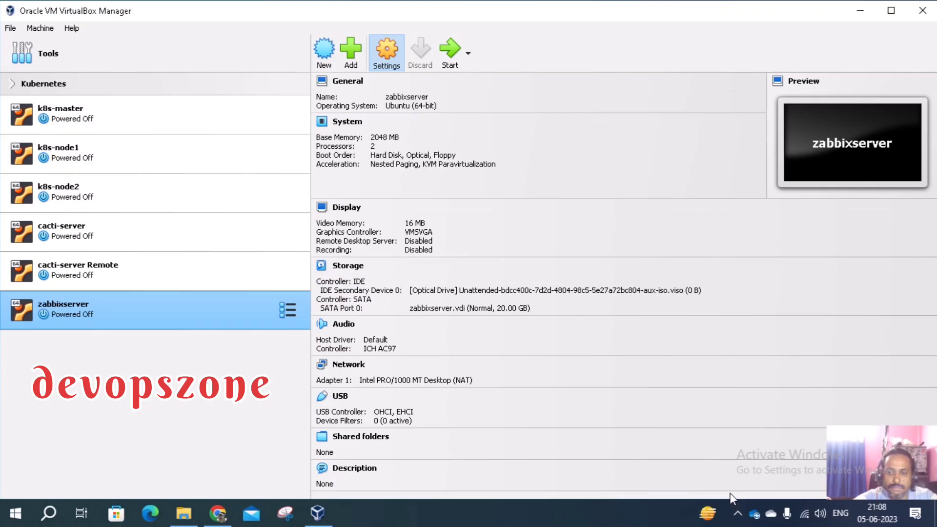
{"action": "left_click", "coordinate": [381, 57]}
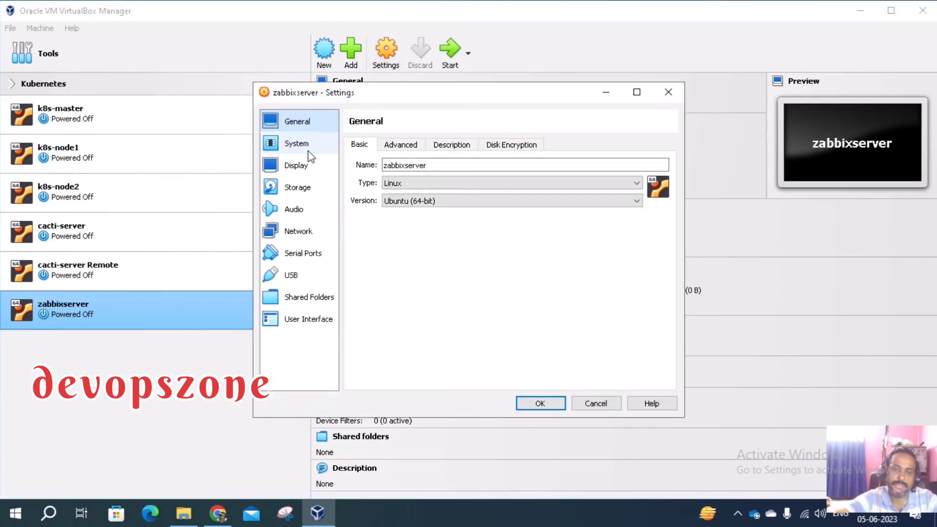
Attach Adapter 1 as a Bridged Adapter on the Realtek 8821CE wireless card and save
{"action": "left_click", "coordinate": [298, 232]}
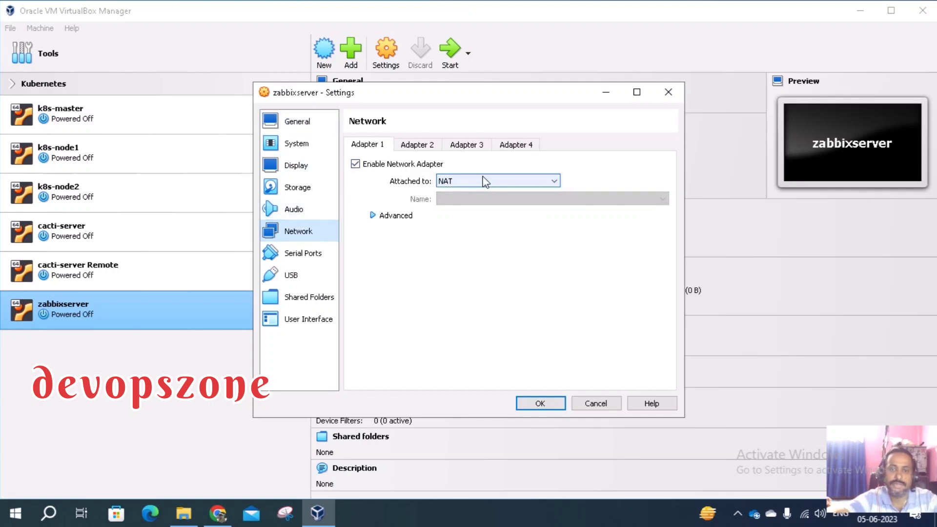
{"action": "left_click", "coordinate": [473, 184]}
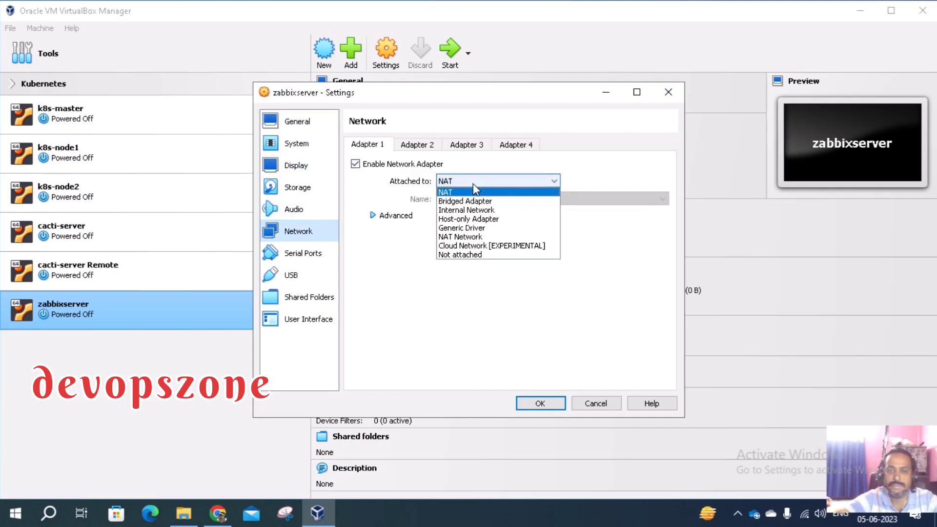
{"action": "left_click", "coordinate": [468, 201]}
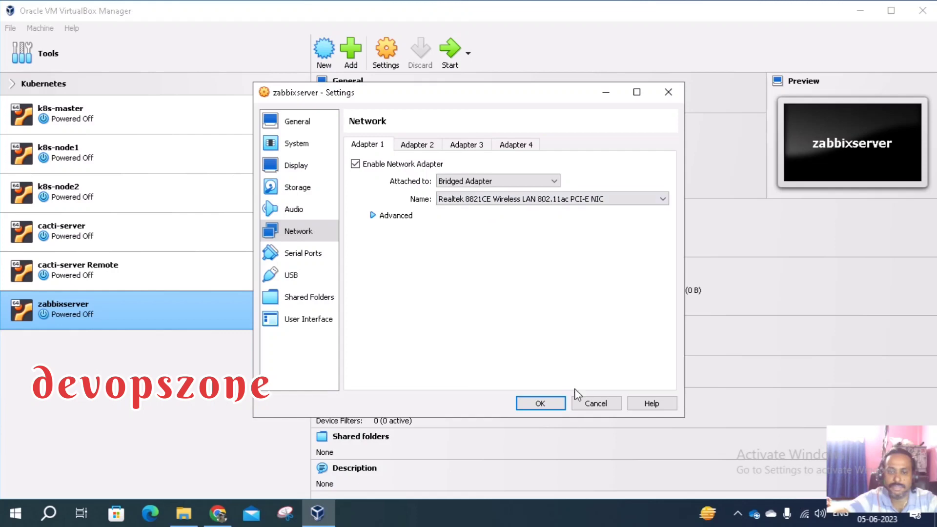
{"action": "left_click", "coordinate": [539, 403]}
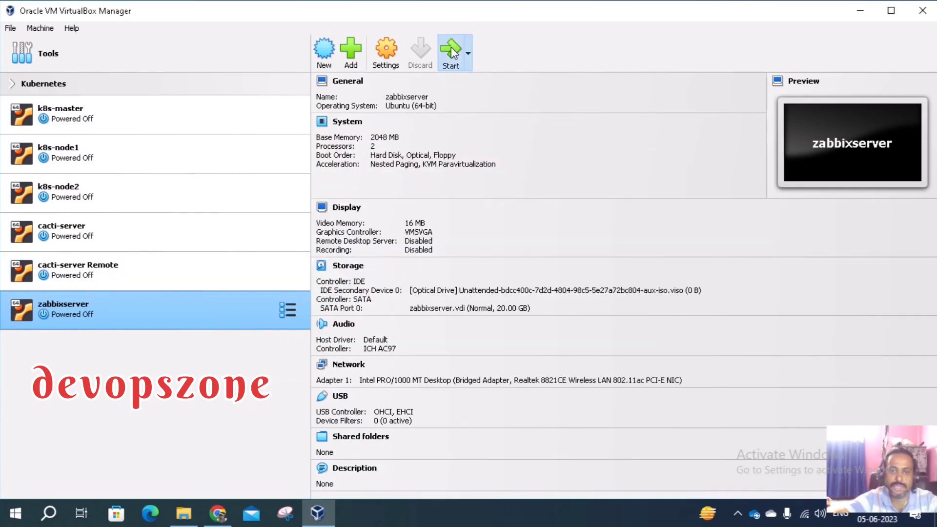
Start zabbixserver and dismiss the keyboard auto-capture and mouse integration notices
{"action": "left_click", "coordinate": [451, 47]}
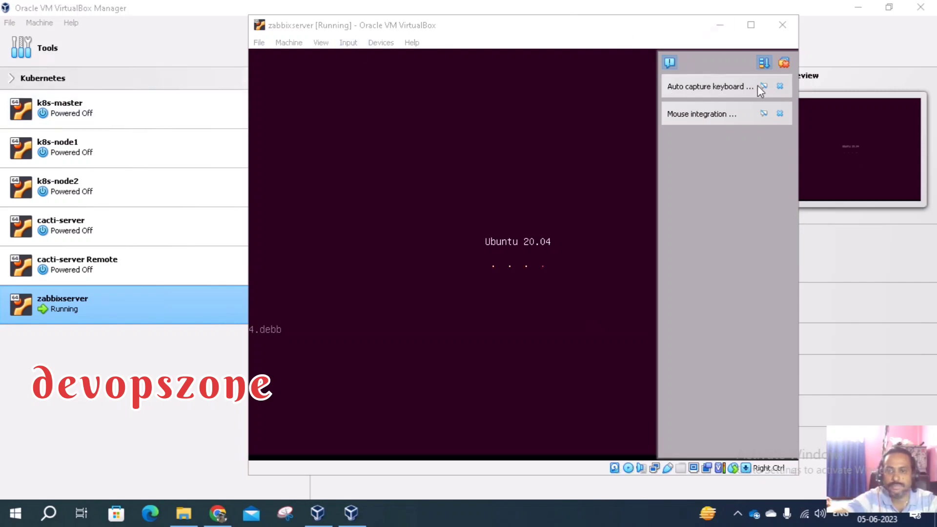
{"action": "left_click", "coordinate": [780, 86]}
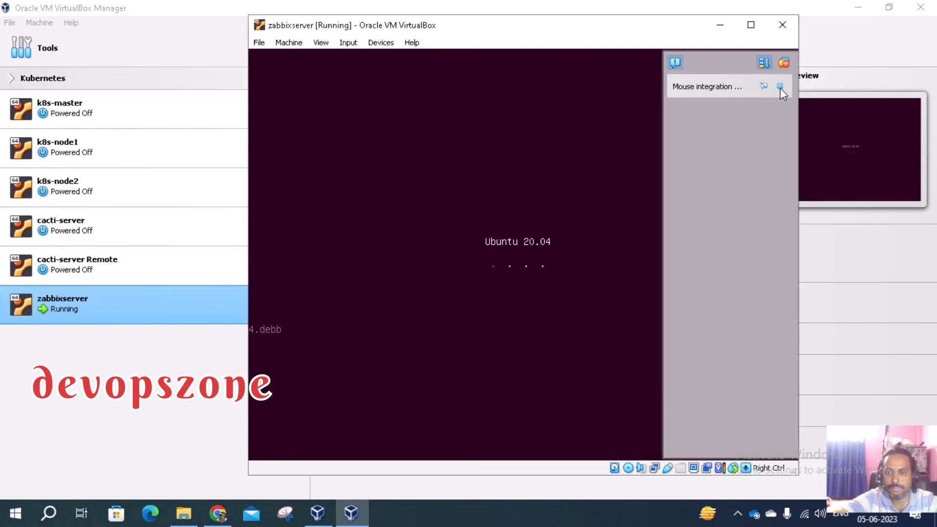
{"action": "left_click", "coordinate": [780, 87]}
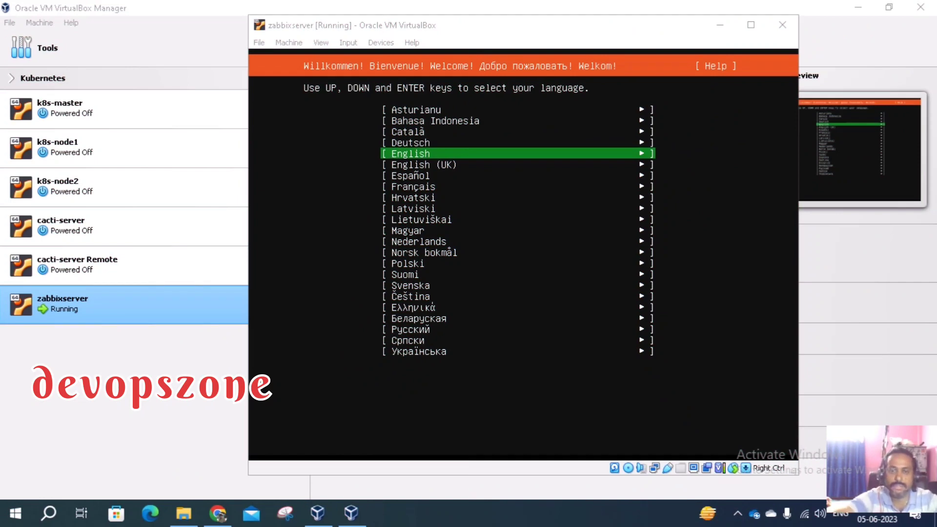
Choose English as the installer language and update to the new installer version
{"action": "key", "text": "alt+Tab"}
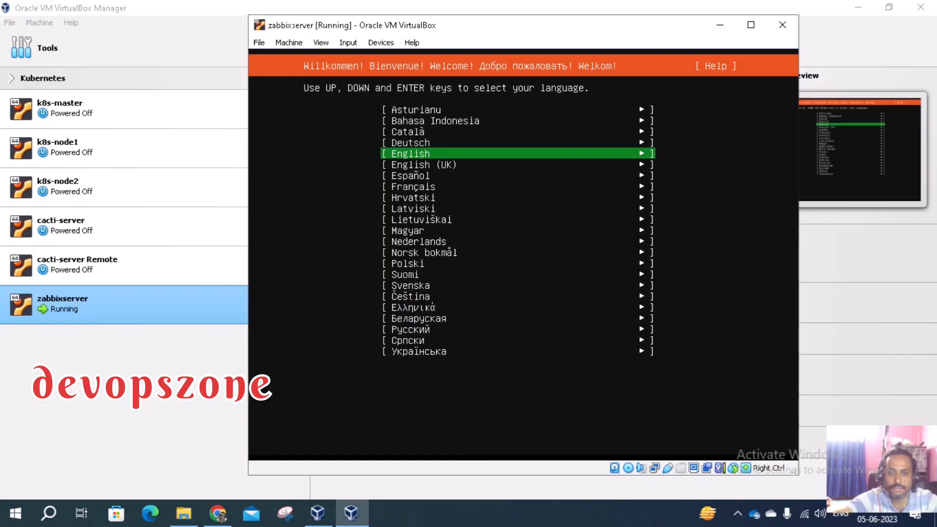
{"action": "key", "text": "Down"}
{"action": "key", "text": "Down"}
{"action": "key", "text": "Down"}
{"action": "key", "text": "Up"}
{"action": "key", "text": "Up"}
{"action": "key", "text": "Up"}
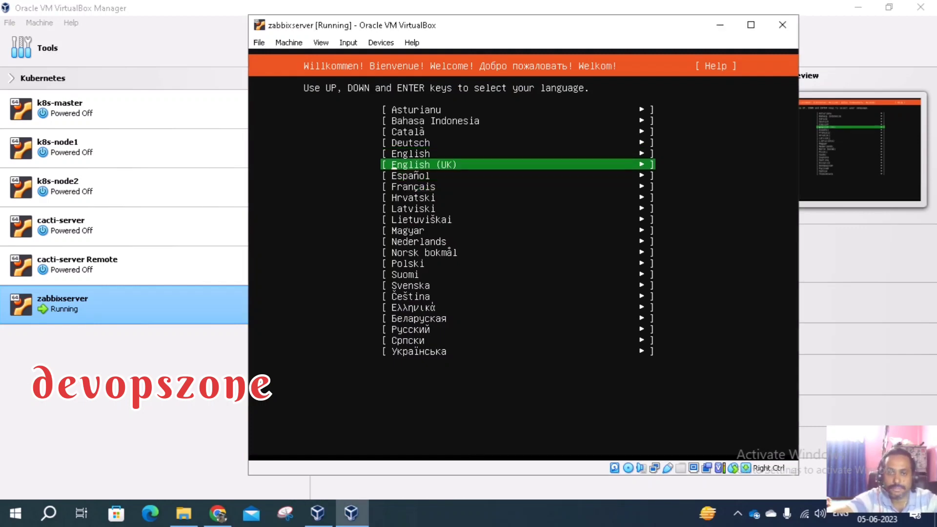
{"action": "key", "text": "Return"}
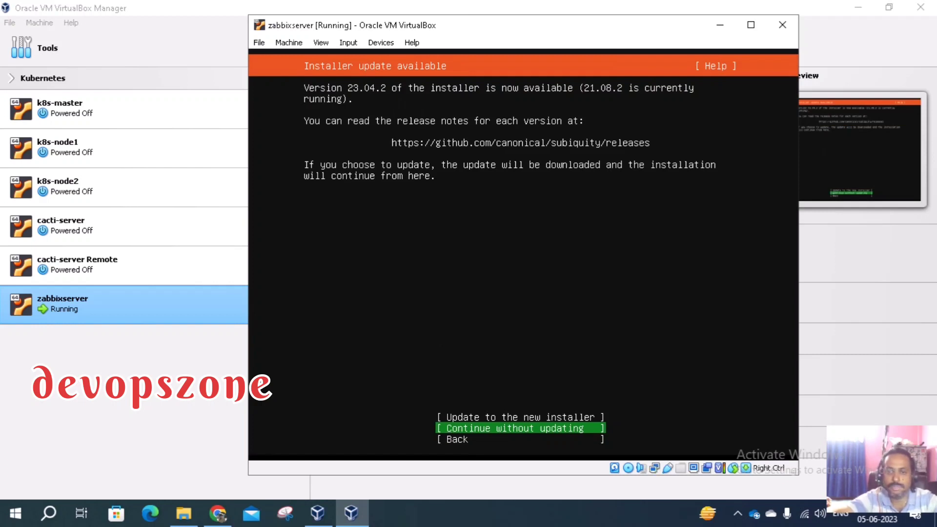
{"action": "key", "text": "Up"}
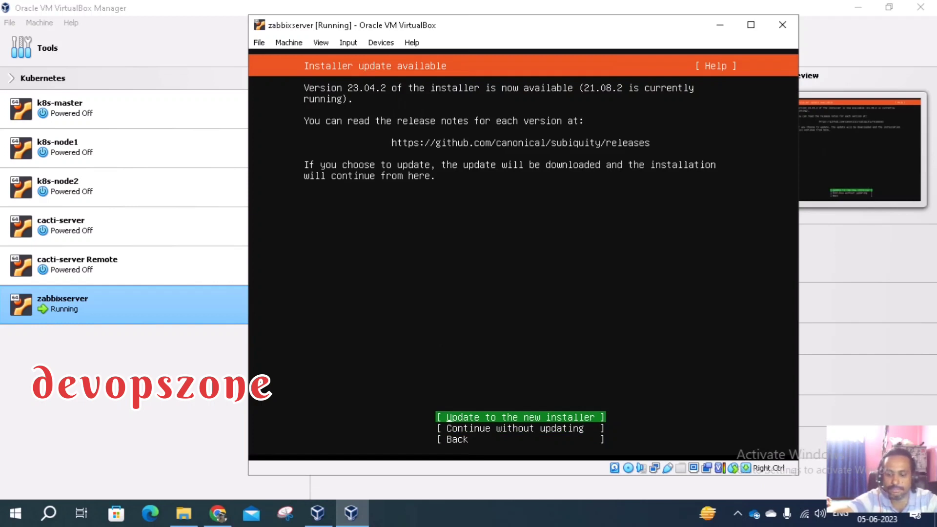
{"action": "key", "text": "Return"}
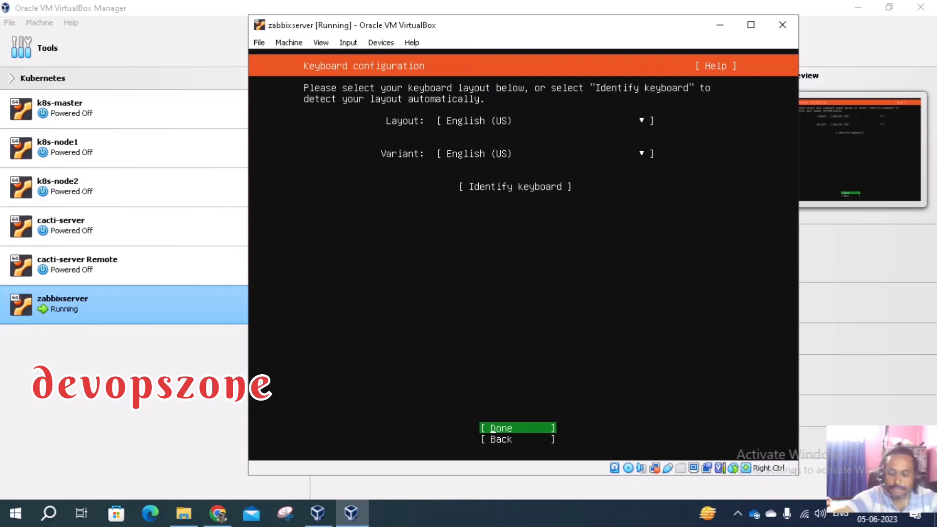
Accept the English (US) keyboard layout and the Ubuntu Server install type
{"action": "key", "text": "Down"}
{"action": "key", "text": "Up"}
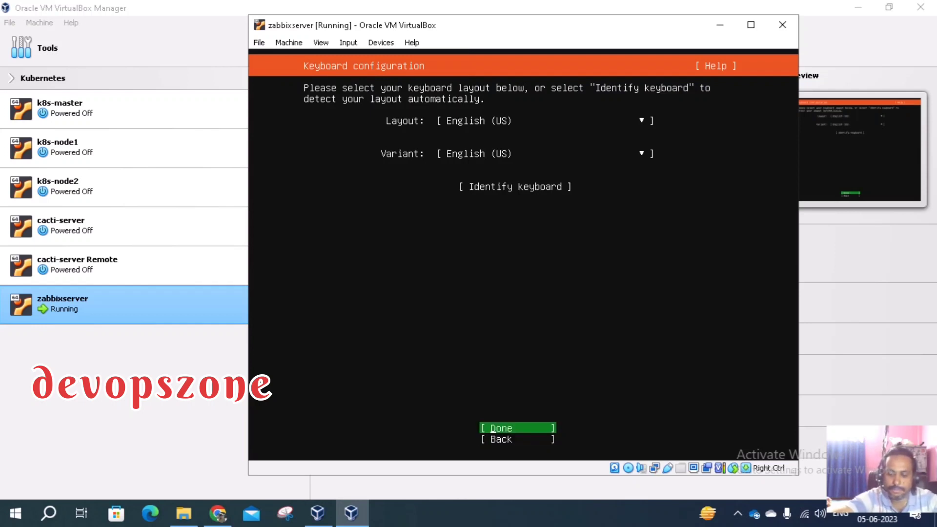
{"action": "key", "text": "Return"}
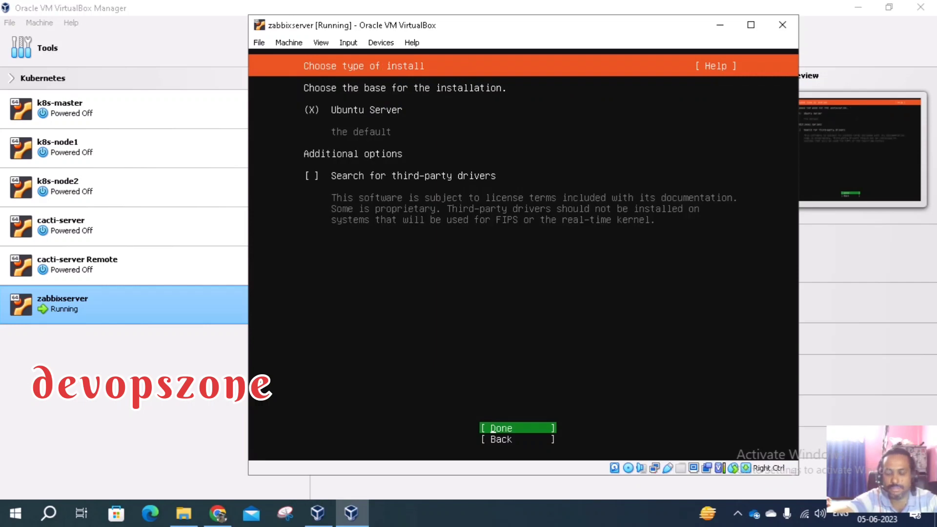
{"action": "key", "text": "Return"}
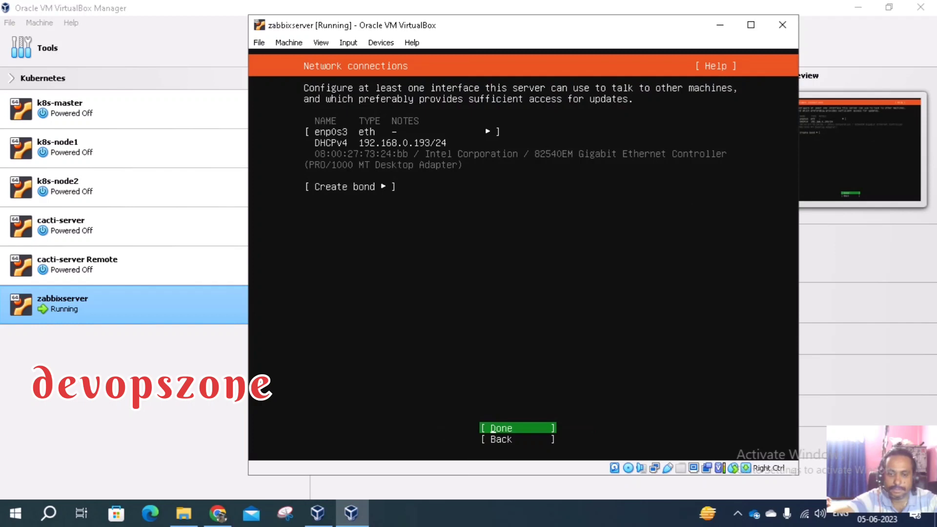
Revisit the install type step, then open the enp0s3 interface's options menu
{"action": "key", "text": "Down"}
{"action": "key", "text": "Return"}
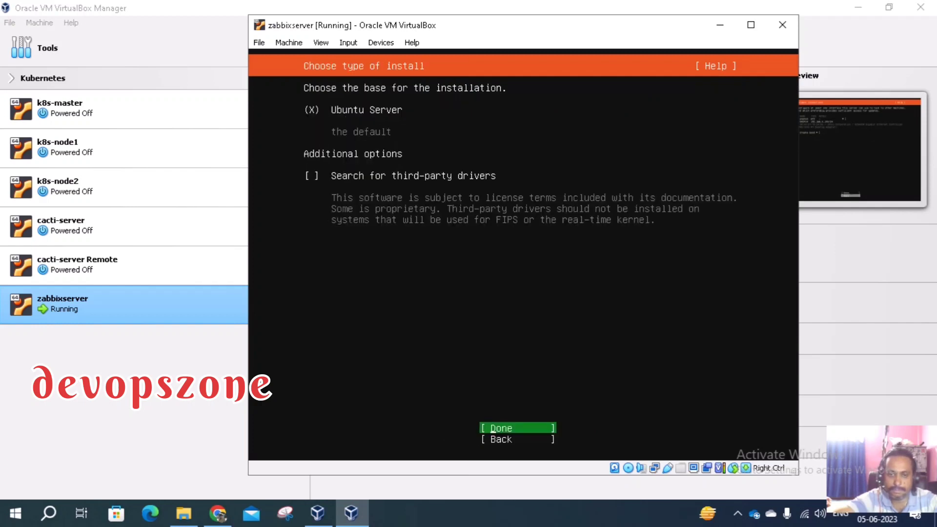
{"action": "key", "text": "Return"}
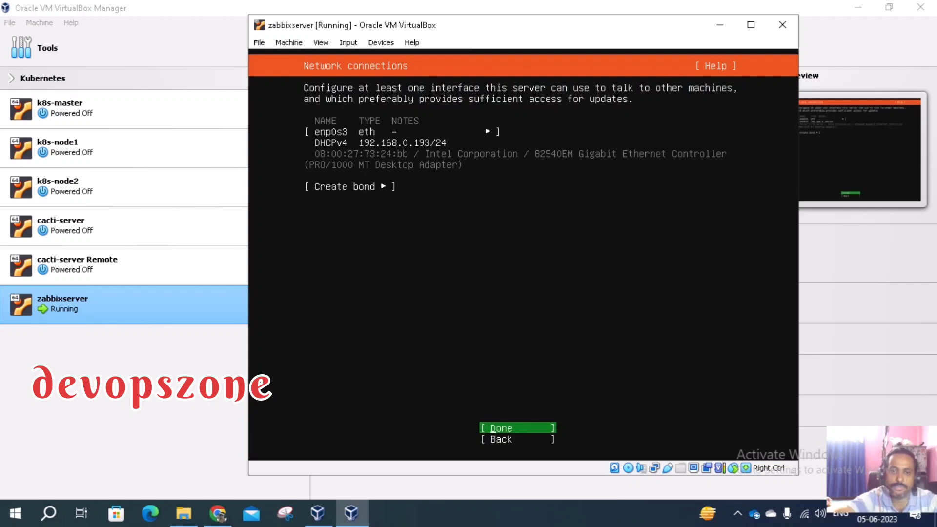
{"action": "key", "text": "Up"}
{"action": "key", "text": "Up"}
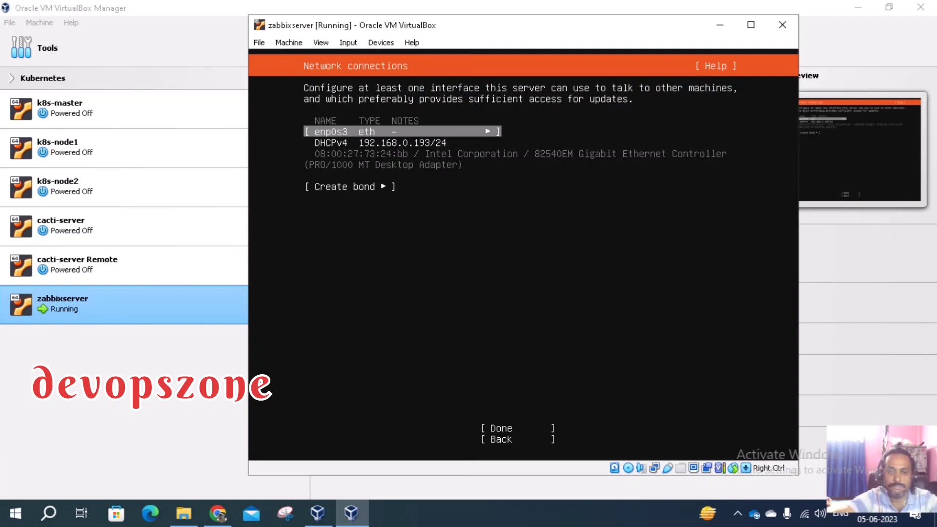
{"action": "key", "text": "Down"}
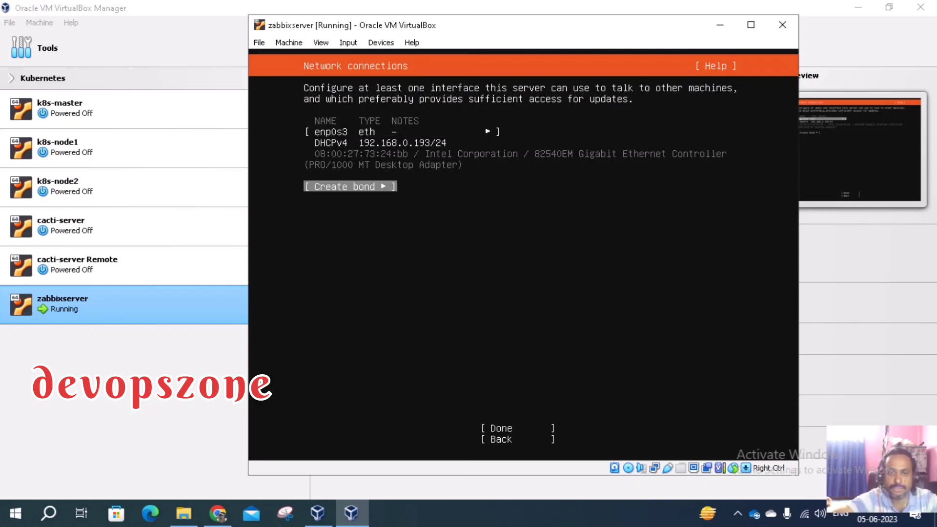
{"action": "key", "text": "Up"}
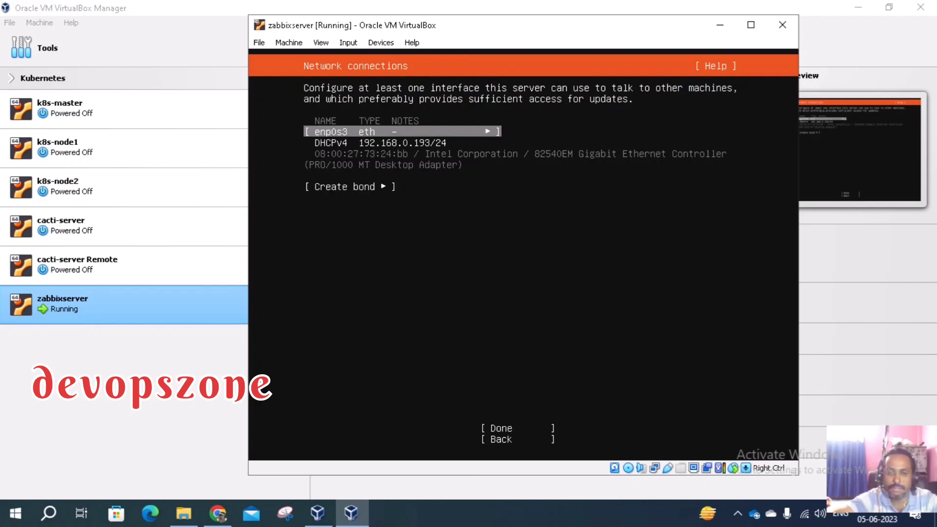
{"action": "key", "text": "Return"}
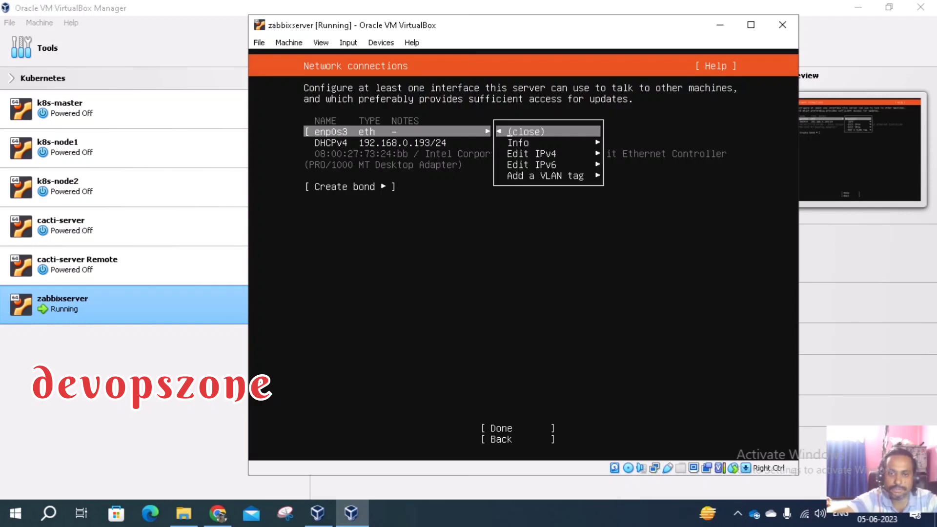
Switch enp0s3's IPv4 method to Manual
{"action": "key", "text": "Down"}
{"action": "key", "text": "Down"}
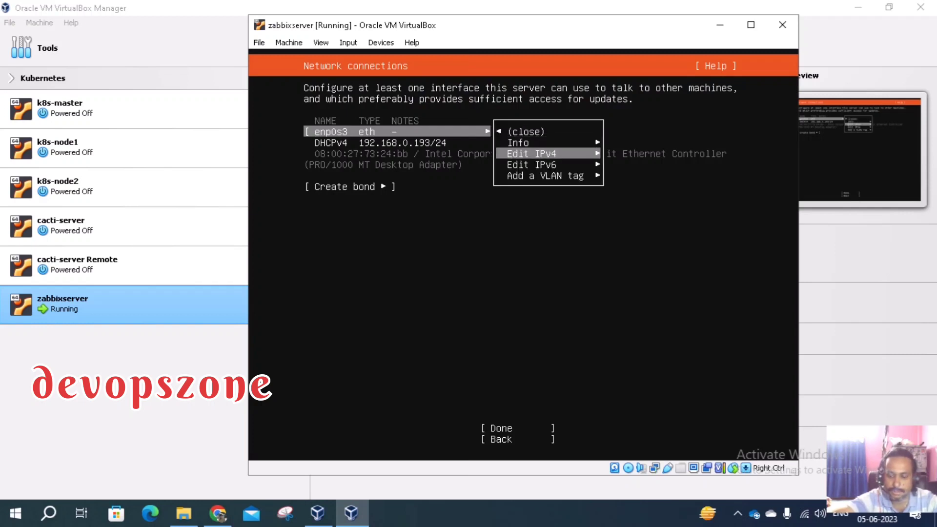
{"action": "key", "text": "Return"}
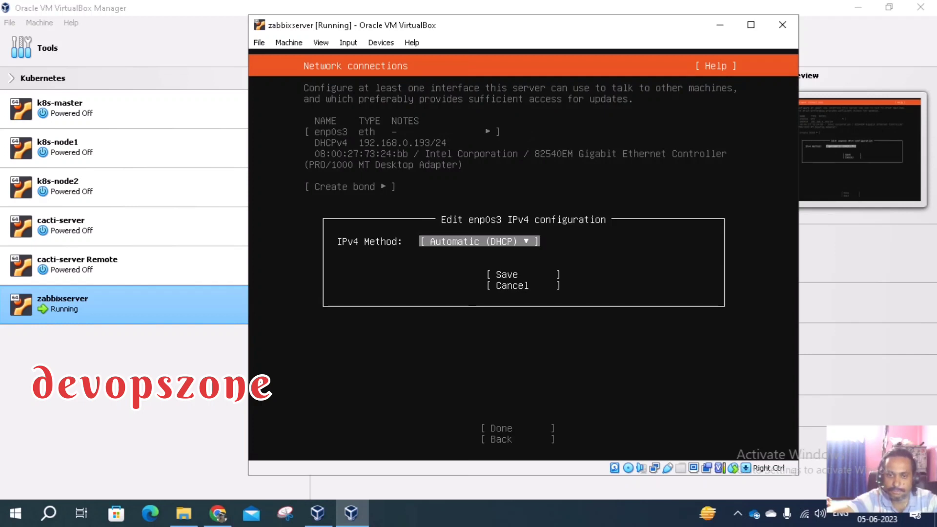
{"action": "key", "text": "Return"}
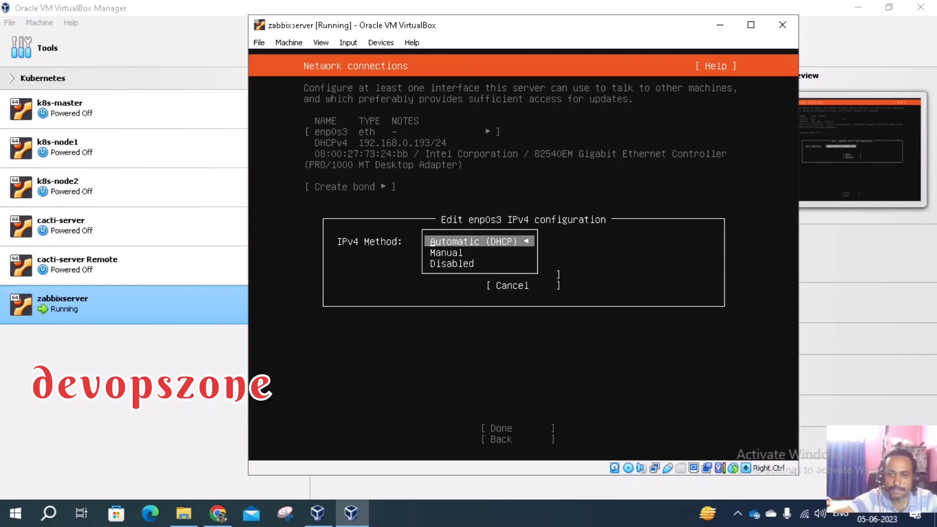
{"action": "key", "text": "Down"}
{"action": "key", "text": "Return"}
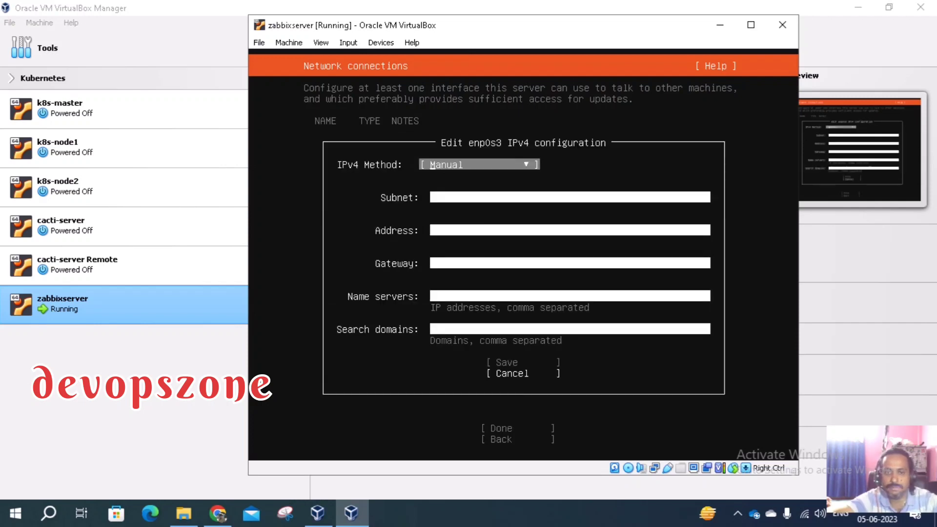
Set the subnet to 192.168.0.0/24, replacing the mistaken 255.255.255.0 mask
{"action": "key", "text": "Tab"}
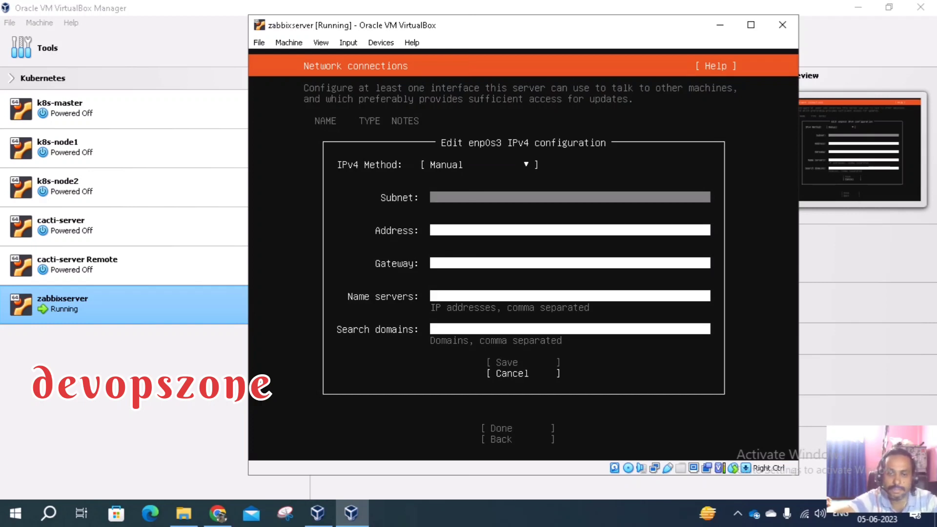
{"action": "type", "text": "2"}
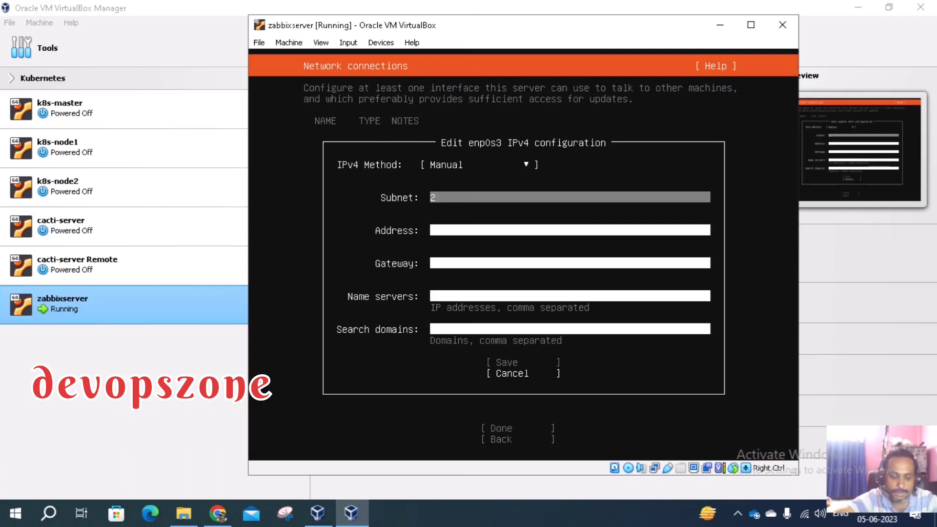
{"action": "type", "text": "5"}
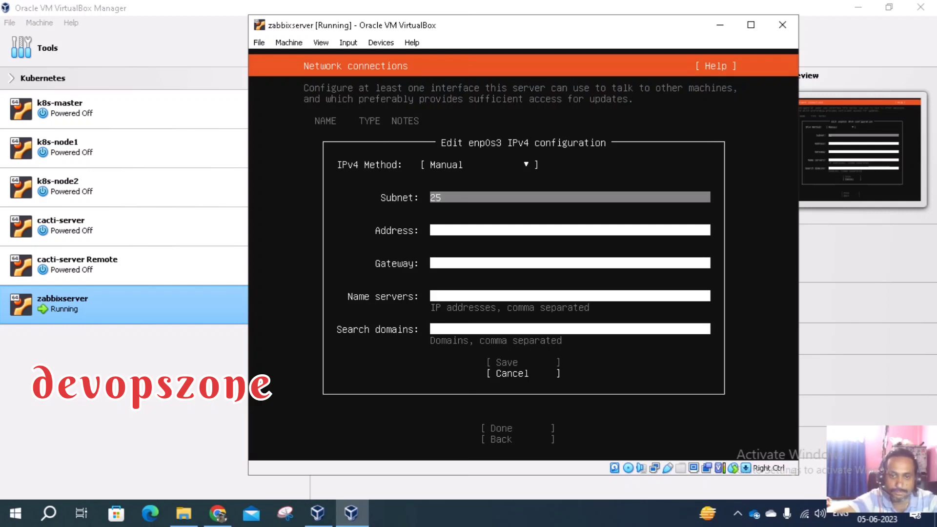
{"action": "type", "text": "5."}
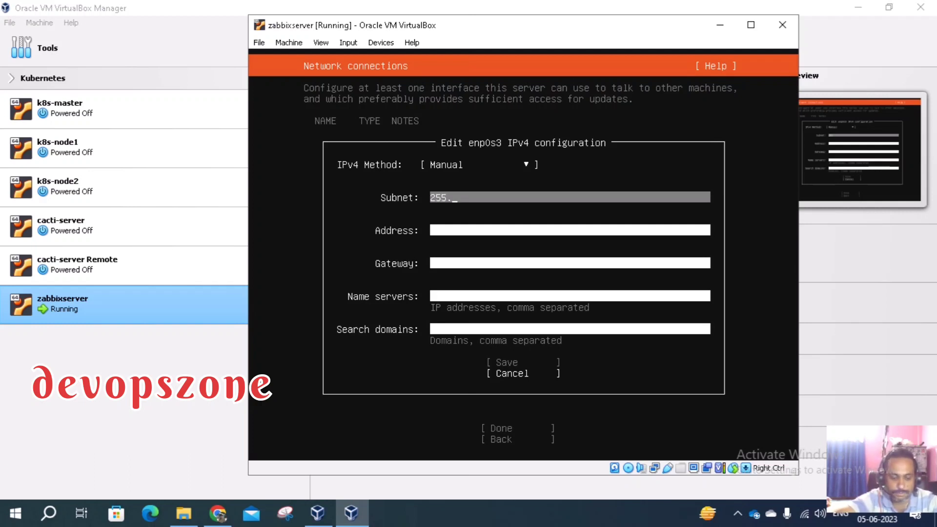
{"action": "type", "text": "255.2"}
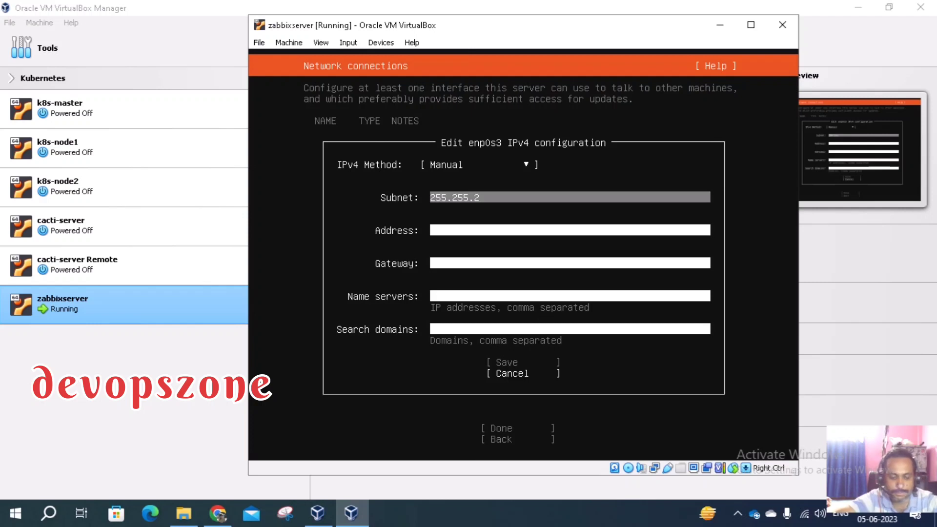
{"action": "type", "text": "55."}
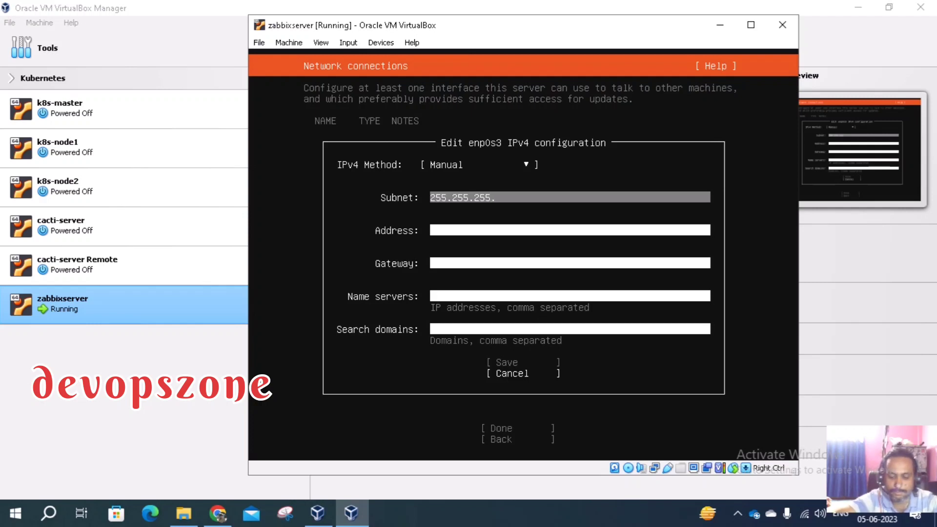
{"action": "type", "text": "0"}
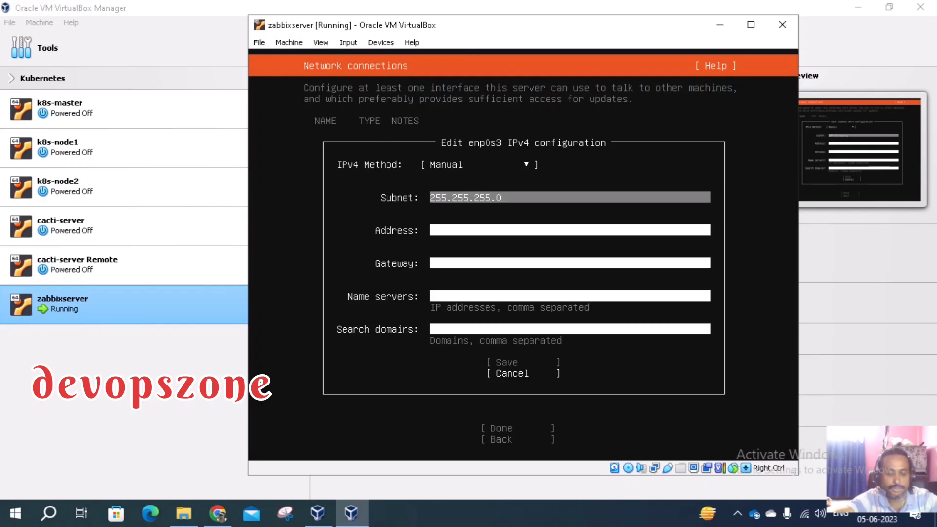
{"action": "key", "text": "Tab"}
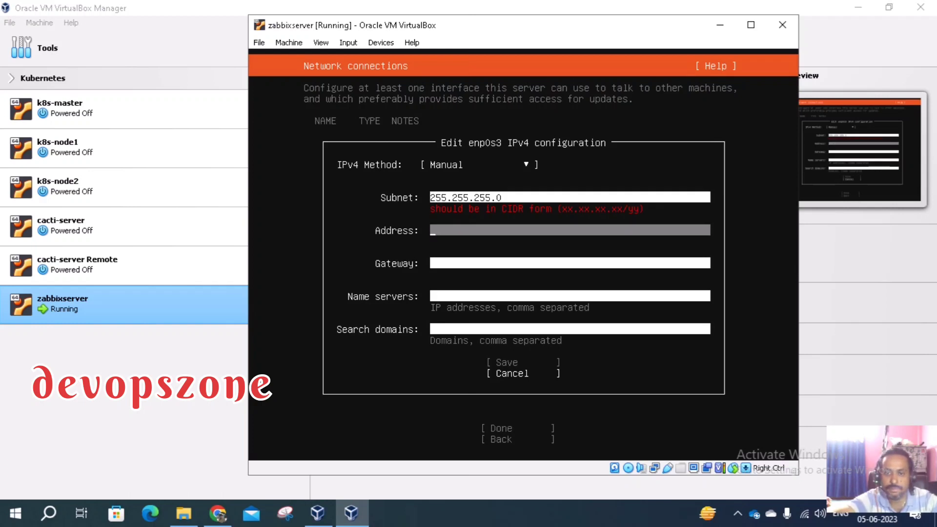
{"action": "key", "text": "shift+Tab"}
{"action": "key", "text": "shift+Tab"}
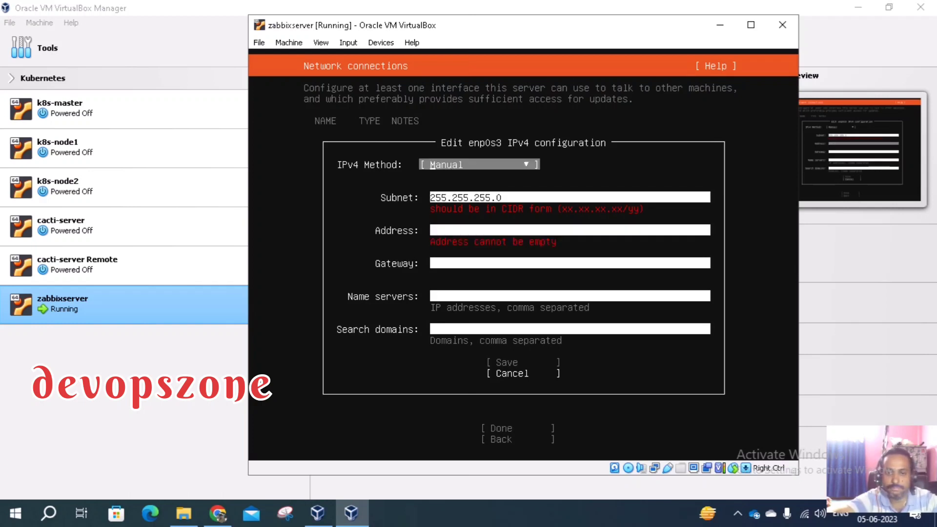
{"action": "key", "text": "Tab"}
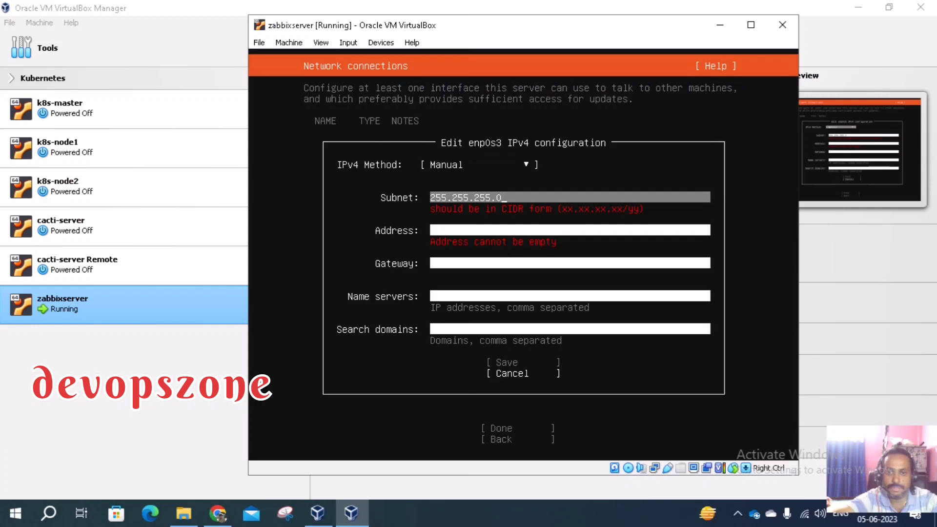
{"action": "key", "text": "BackSpace"}
{"action": "key", "text": "BackSpace"}
{"action": "key", "text": "BackSpace"}
{"action": "key", "text": "BackSpace"}
{"action": "key", "text": "BackSpace"}
{"action": "key", "text": "BackSpace"}
{"action": "key", "text": "BackSpace"}
{"action": "key", "text": "BackSpace"}
{"action": "key", "text": "BackSpace"}
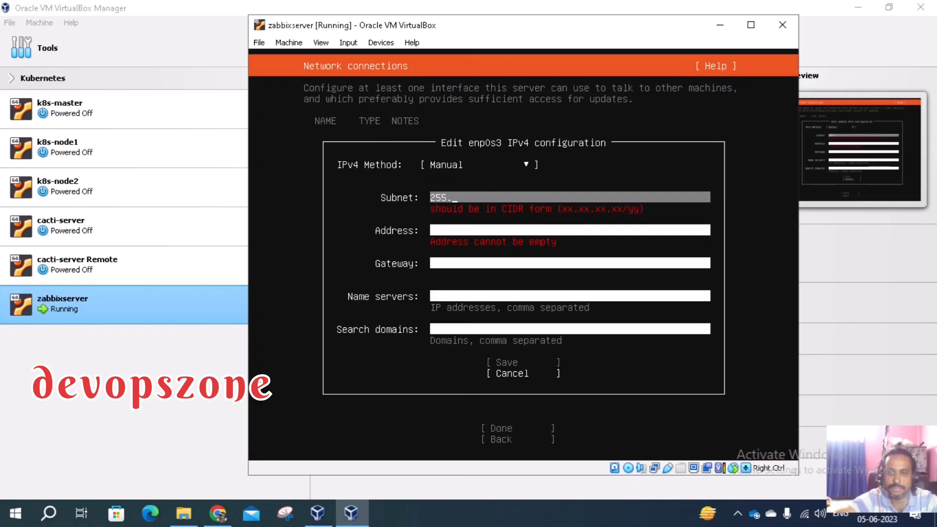
{"action": "key", "text": "BackSpace"}
{"action": "key", "text": "BackSpace"}
{"action": "key", "text": "BackSpace"}
{"action": "key", "text": "BackSpace"}
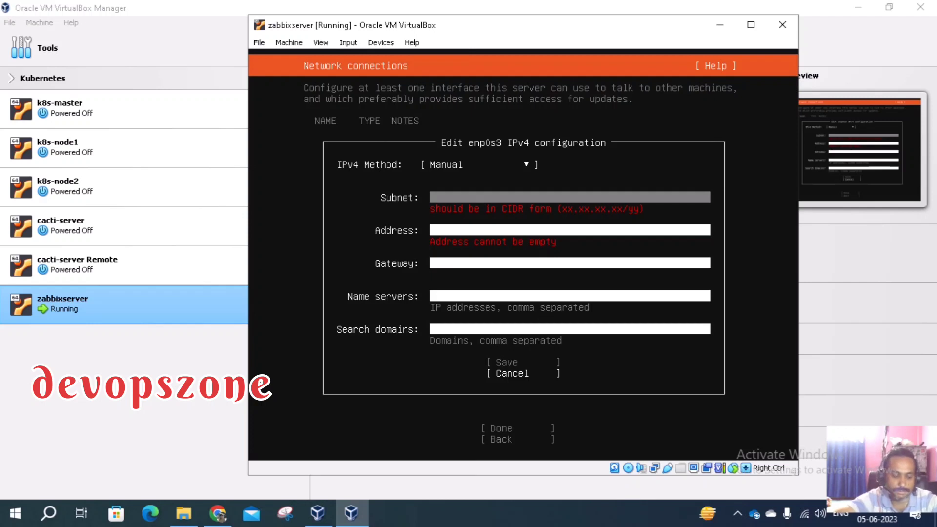
{"action": "type", "text": "19"}
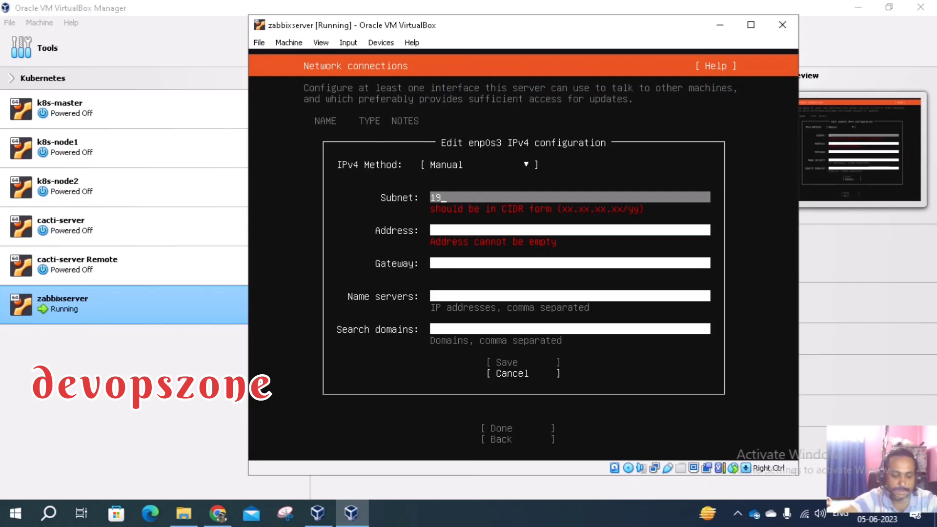
{"action": "type", "text": "2."}
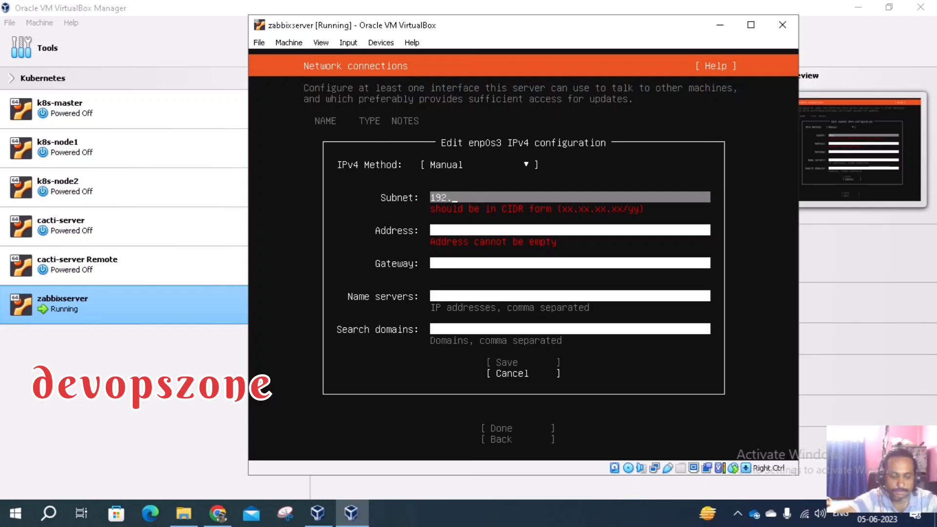
{"action": "type", "text": "168.0.0"}
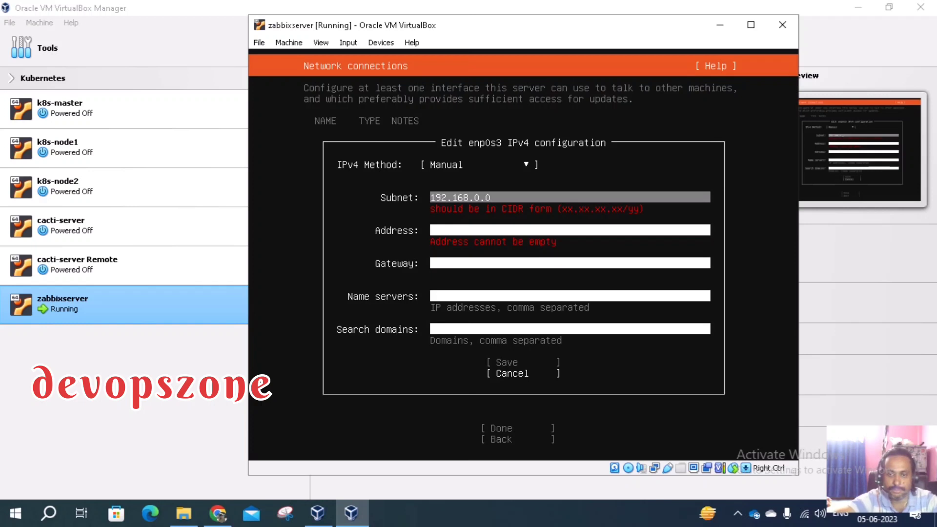
{"action": "type", "text": "25"}
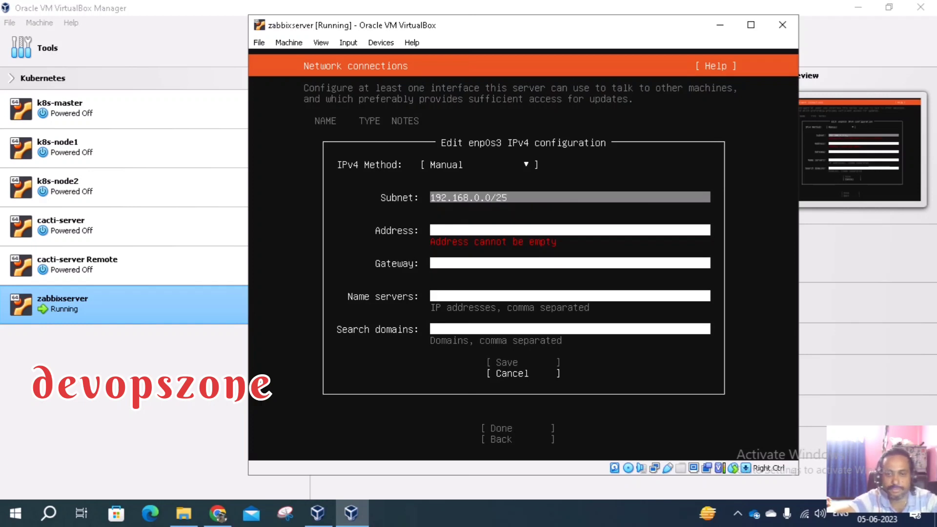
{"action": "key", "text": "BackSpace"}
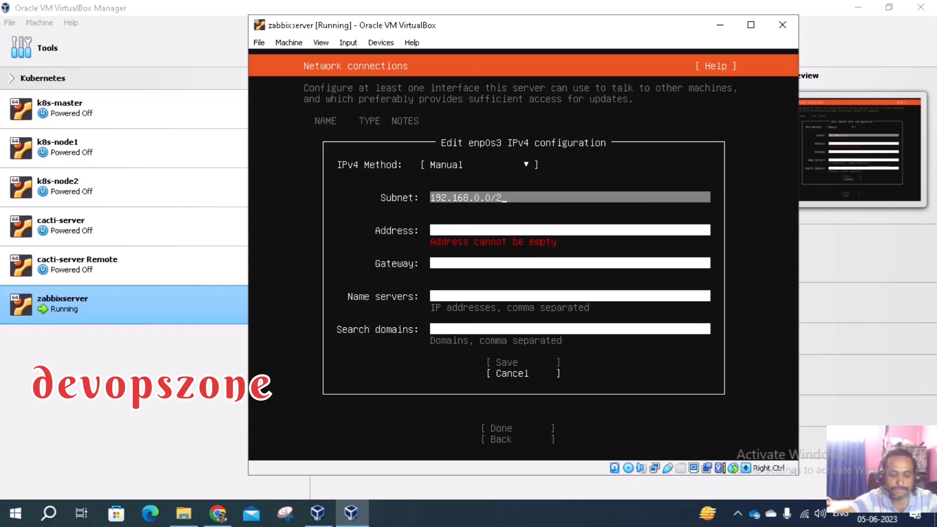
{"action": "type", "text": "4"}
Enter 192.168.0.193 as the IPv4 address
{"action": "key", "text": "Tab"}
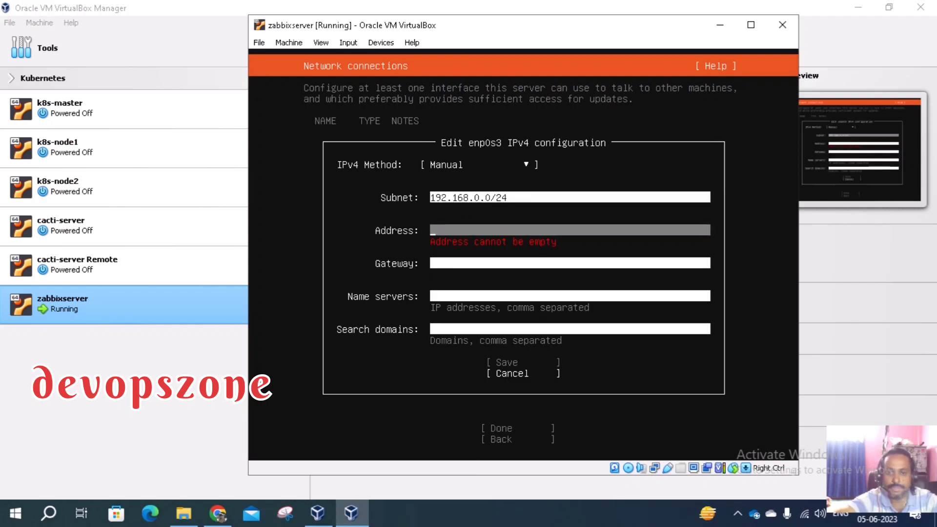
{"action": "type", "text": "19"}
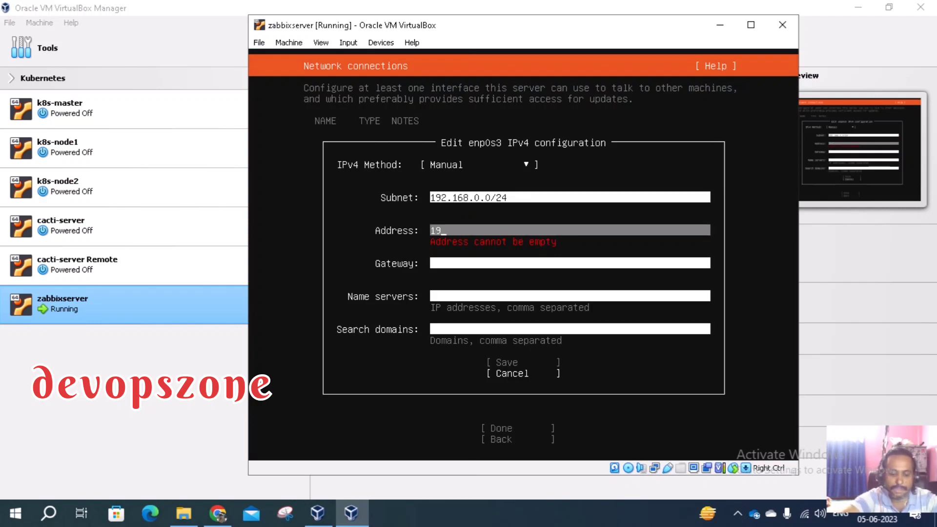
{"action": "type", "text": "2"}
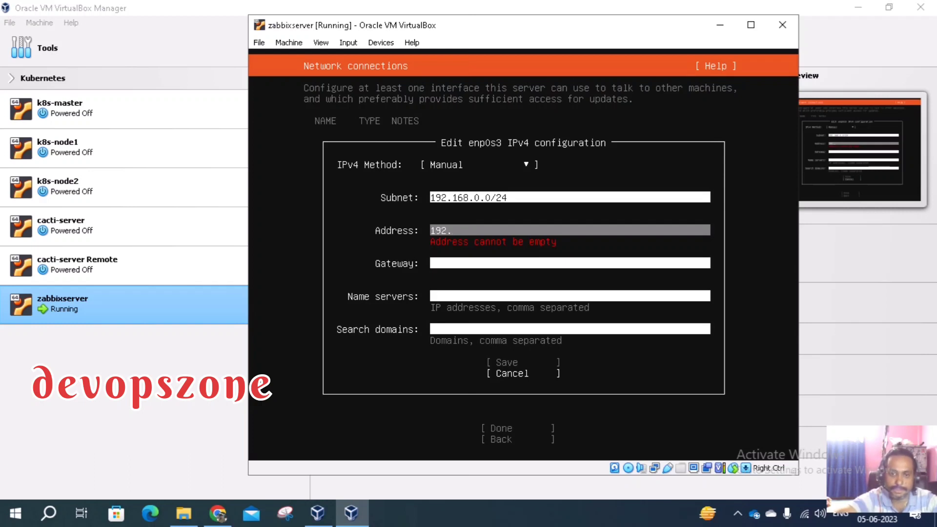
{"action": "type", "text": ".1"}
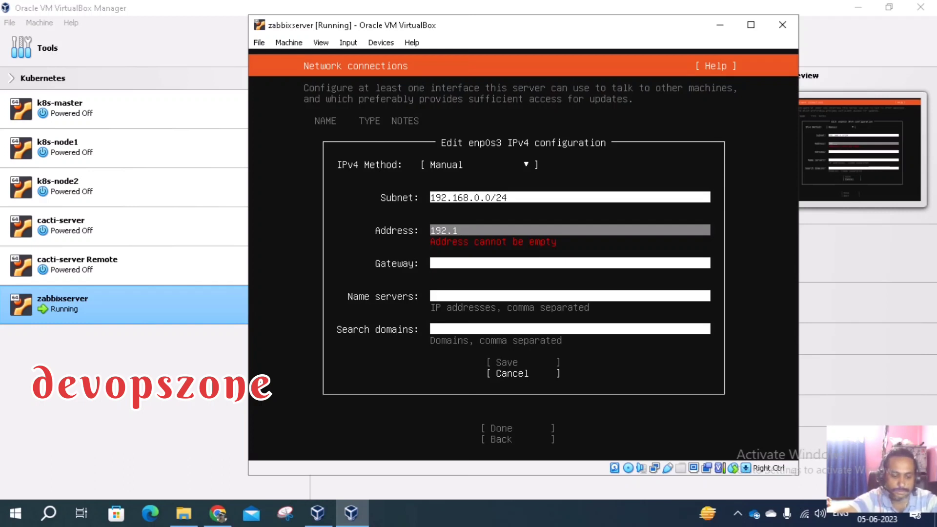
{"action": "type", "text": "6"}
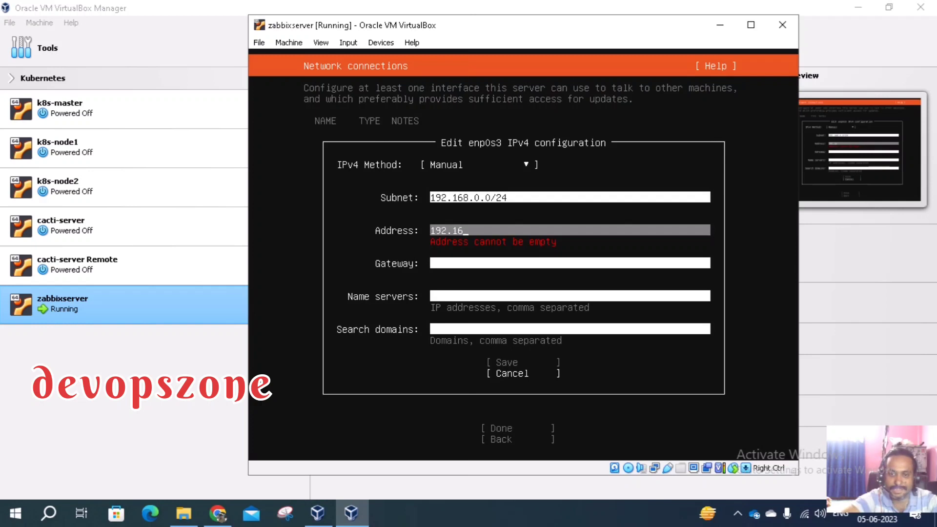
{"action": "type", "text": "8"}
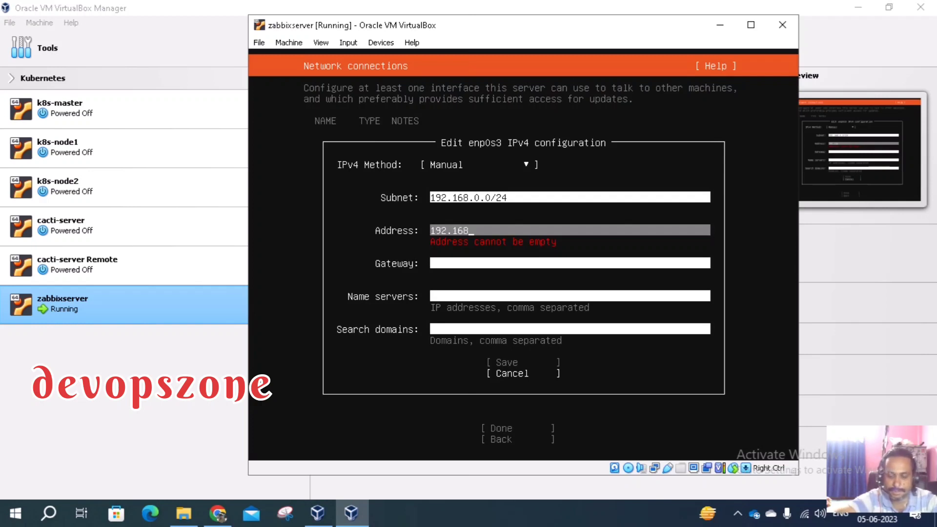
{"action": "type", "text": ".0"}
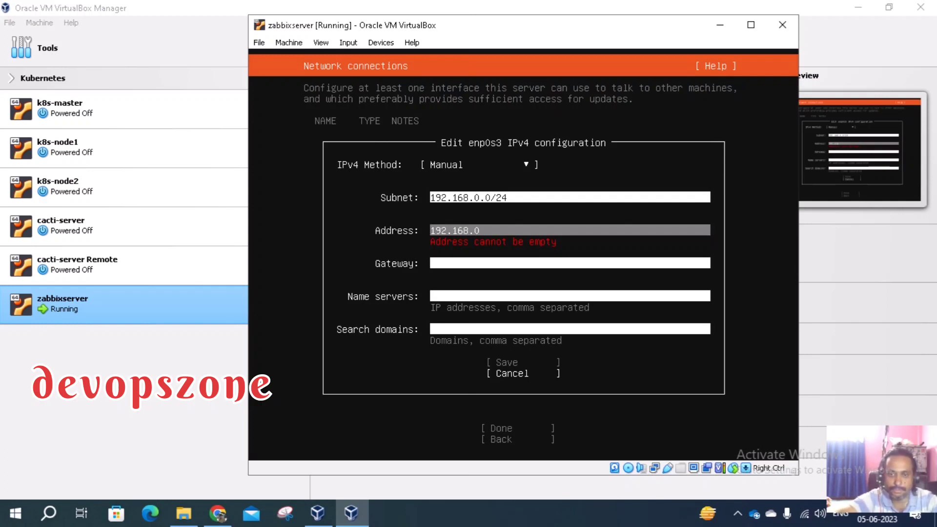
{"action": "type", "text": ".1"}
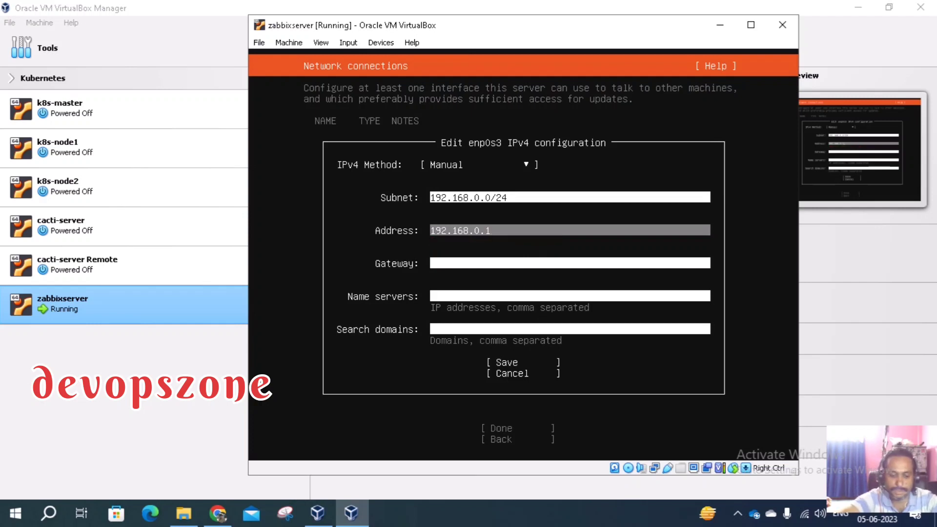
{"action": "type", "text": "93"}
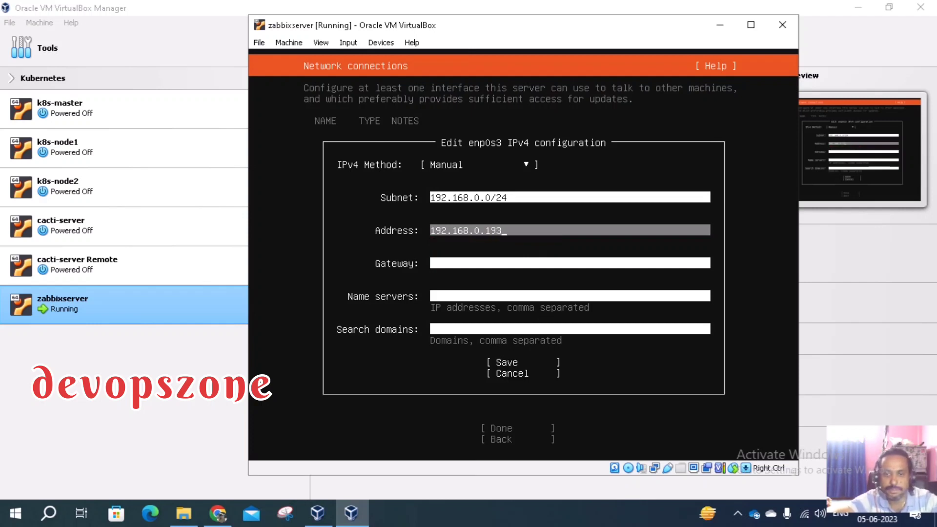
{"action": "key", "text": "Tab"}
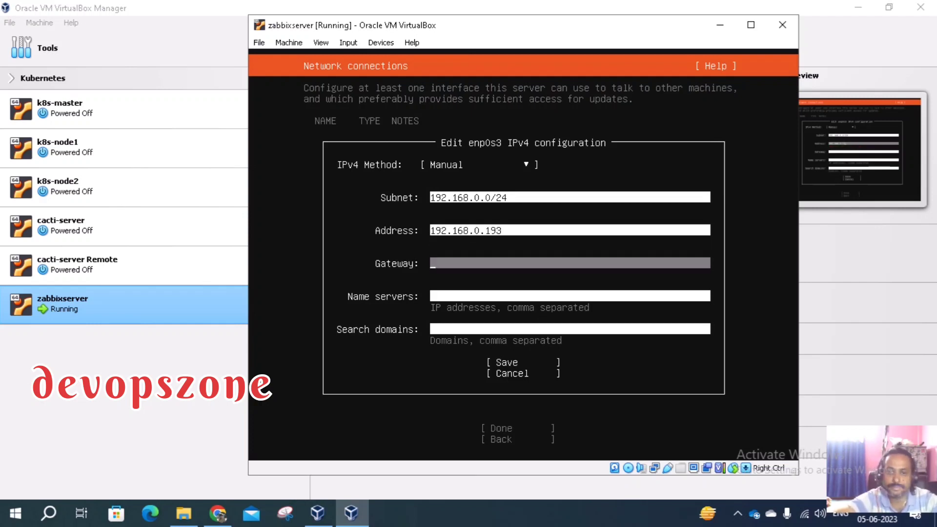
Give enp0s3 gateway 192.168.0.1, name server 8.8.8.8 and search domain virtualbox.org
{"action": "type", "text": "19"}
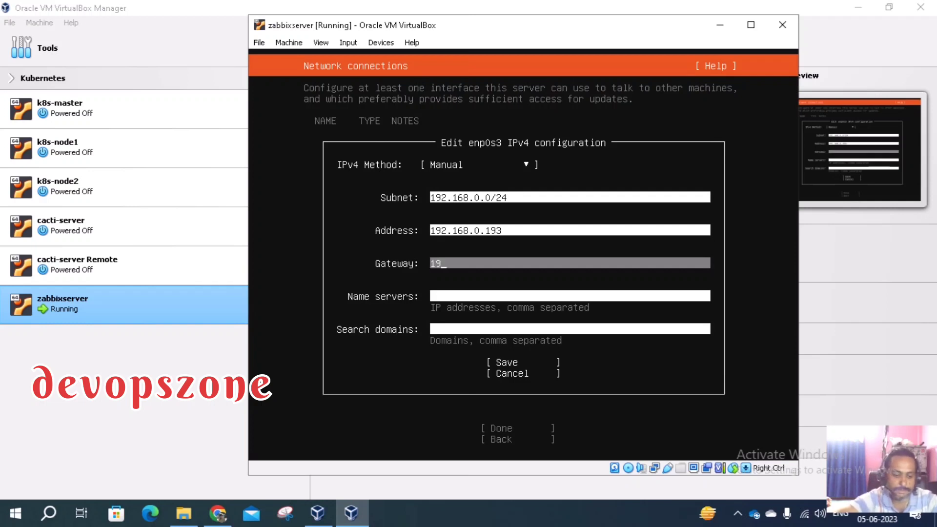
{"action": "type", "text": "2.168"}
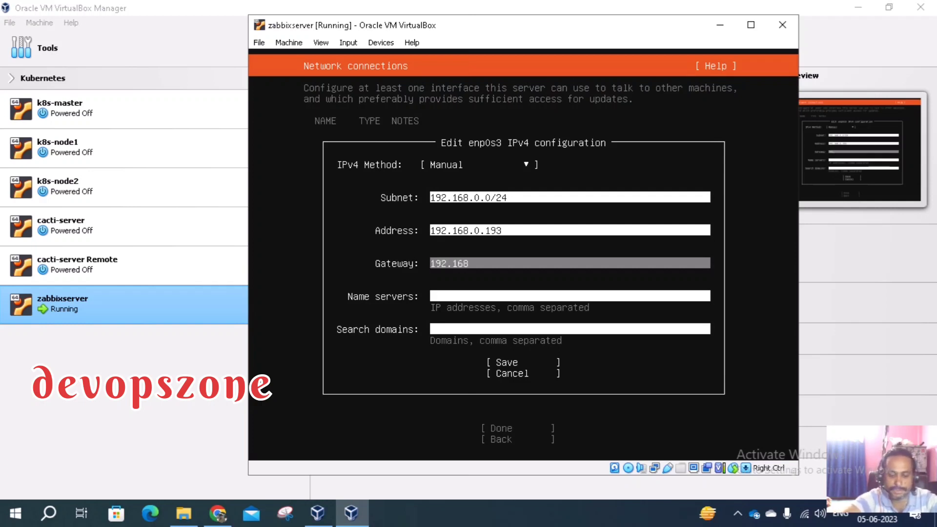
{"action": "type", "text": ".0.1"}
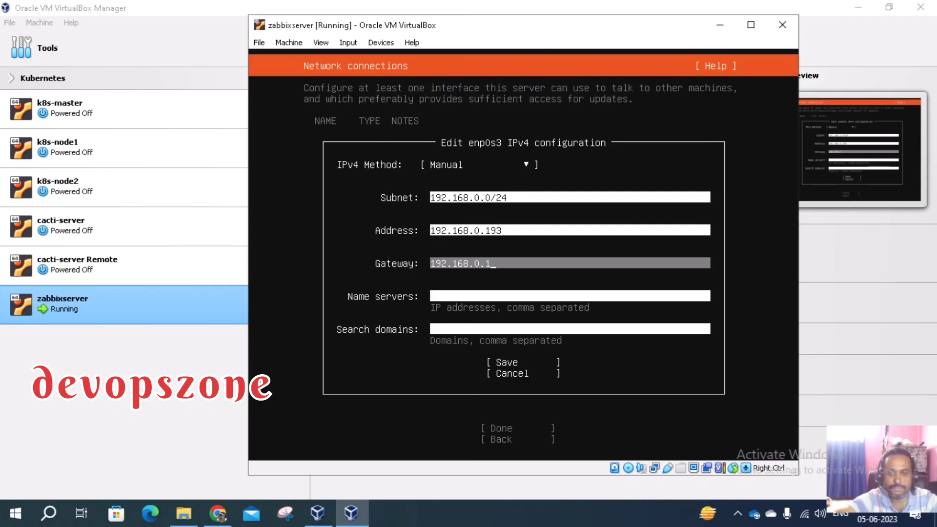
{"action": "key", "text": "Tab"}
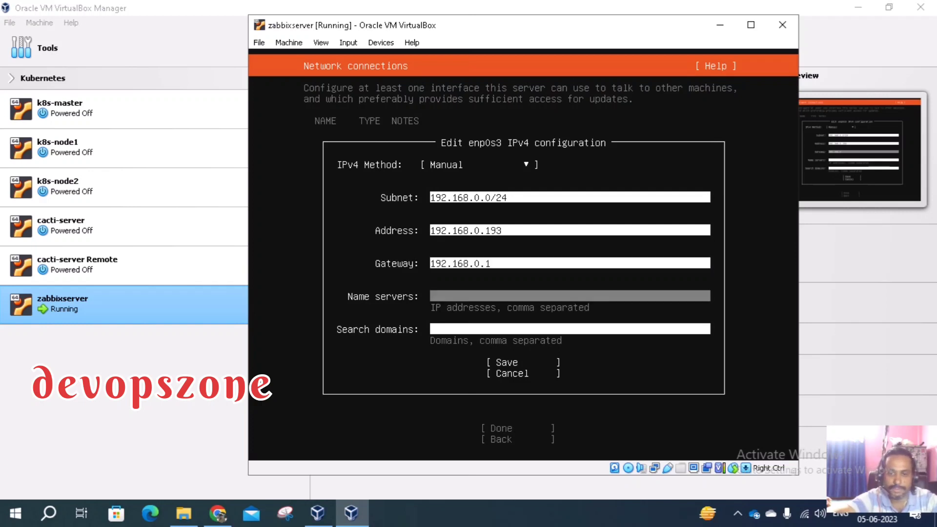
{"action": "type", "text": "8."}
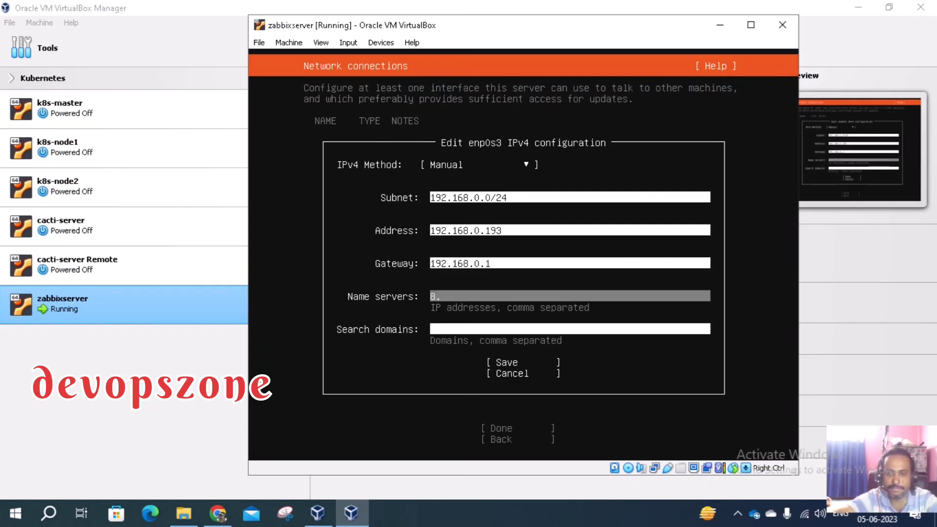
{"action": "type", "text": "8.8.8"}
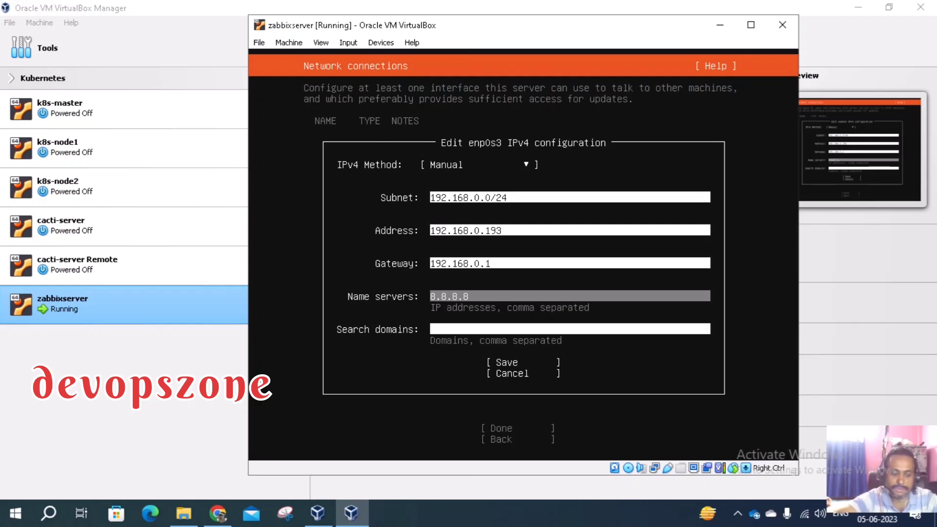
{"action": "key", "text": "Tab"}
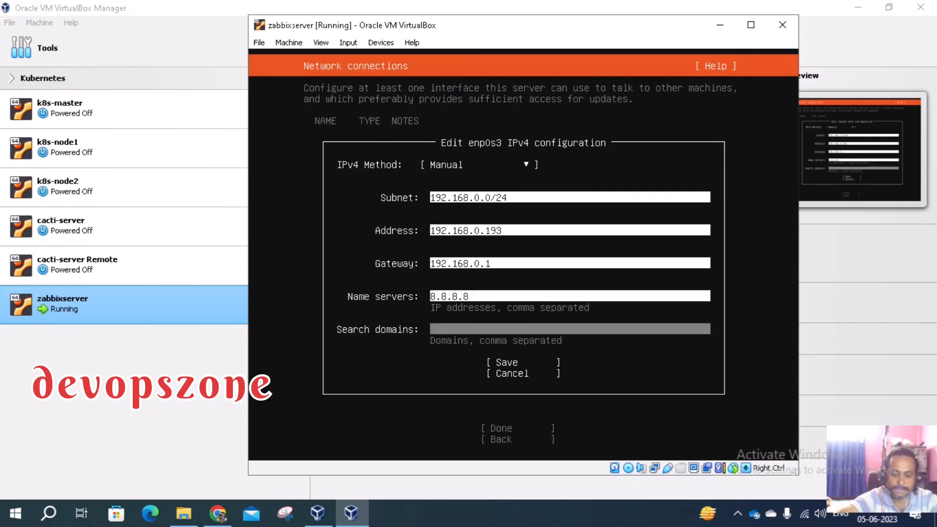
{"action": "type", "text": "virt"}
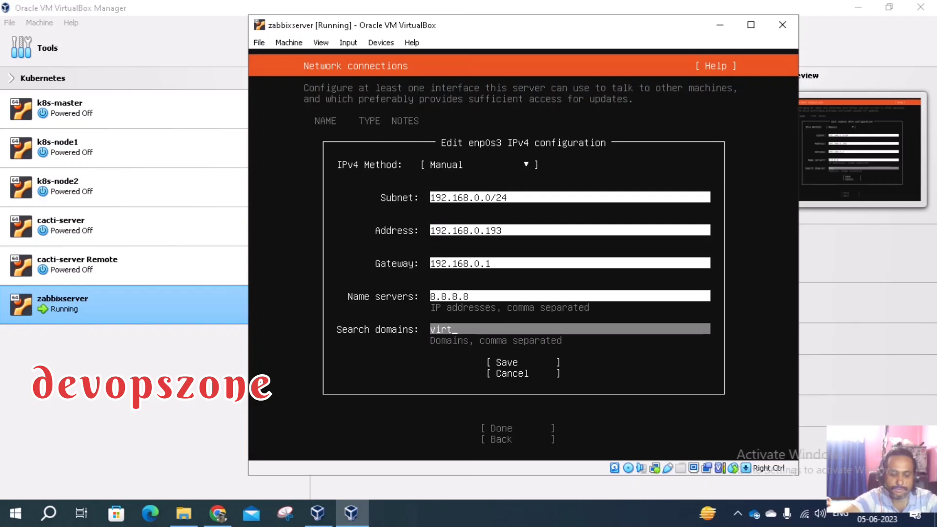
{"action": "type", "text": "ual"}
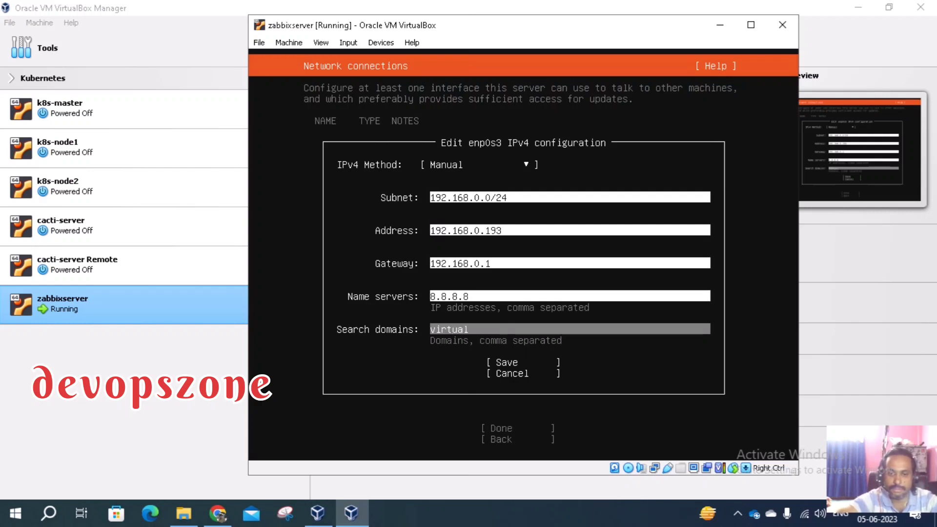
{"action": "type", "text": "b"}
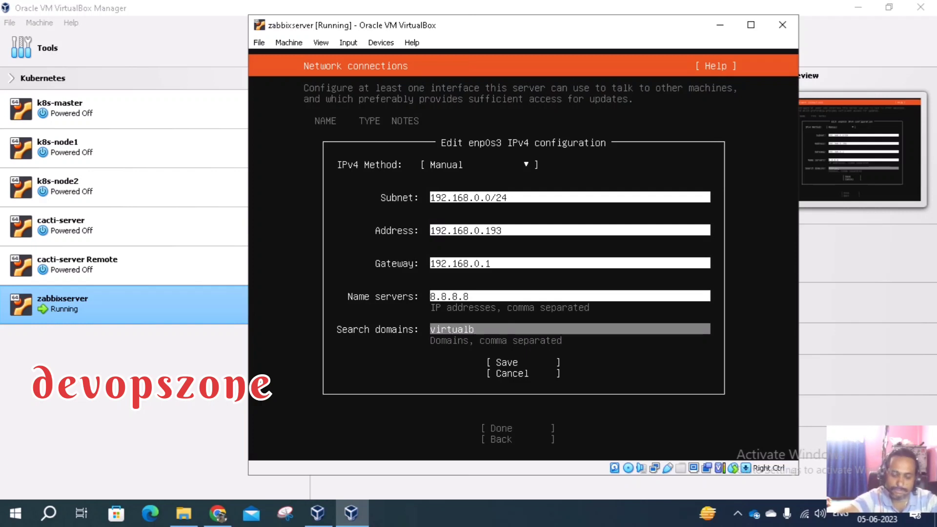
{"action": "type", "text": "ox.o"}
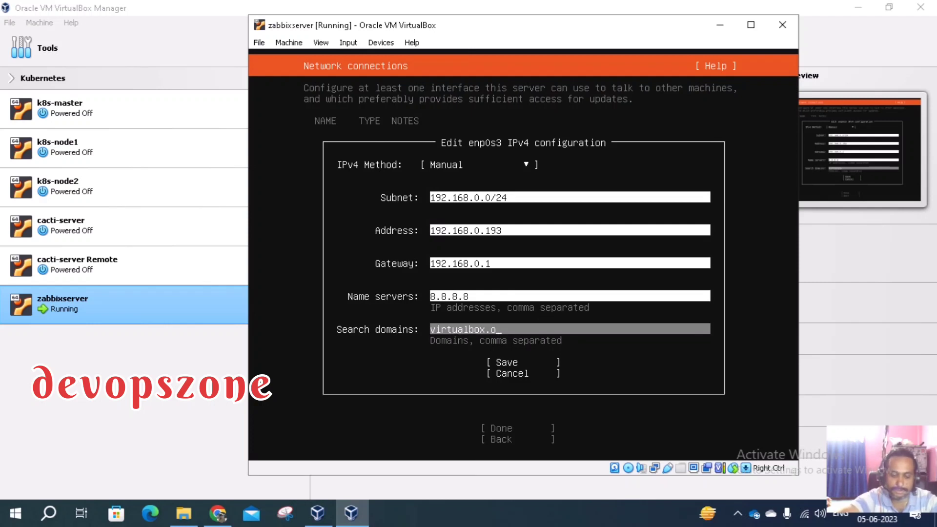
{"action": "type", "text": "rg"}
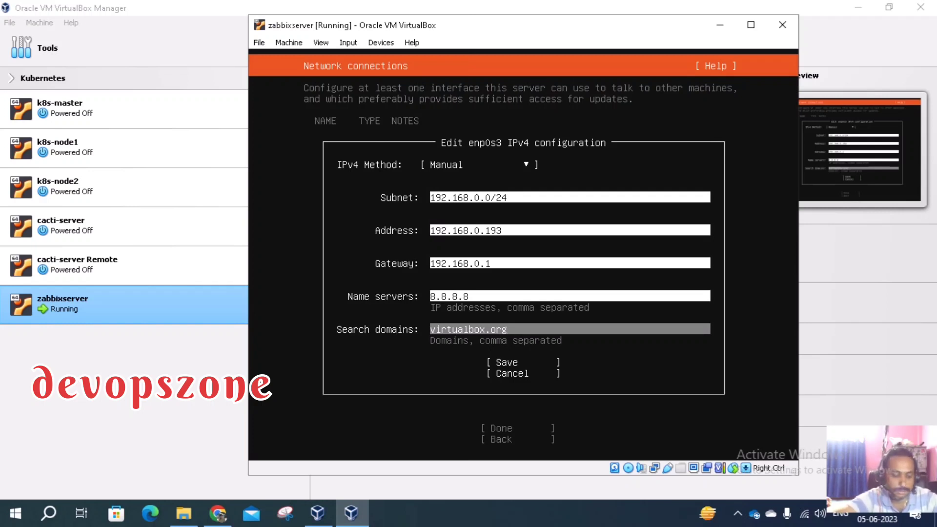
{"action": "key", "text": "Tab"}
Save enp0s3's static 192.168.0.193/24 IPv4 configuration
{"action": "key", "text": "Return"}
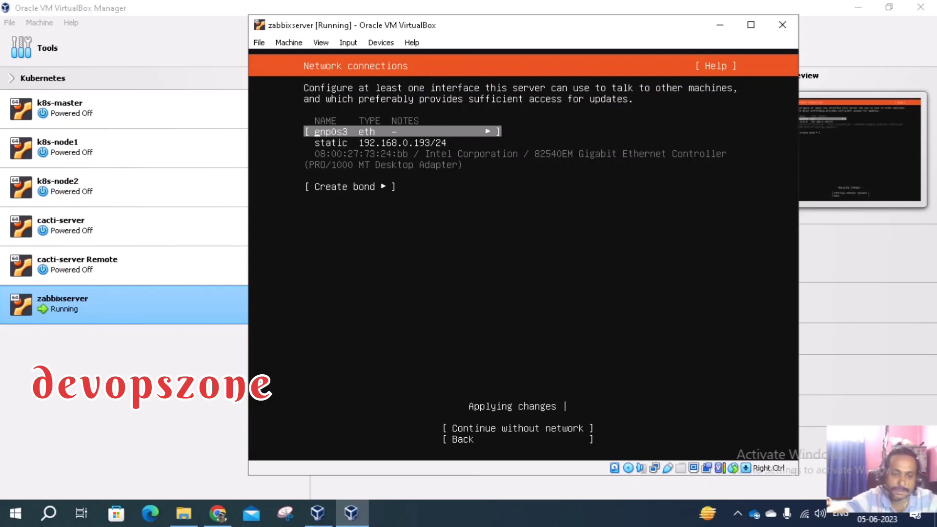
{"action": "left_click", "coordinate": [50, 515]}
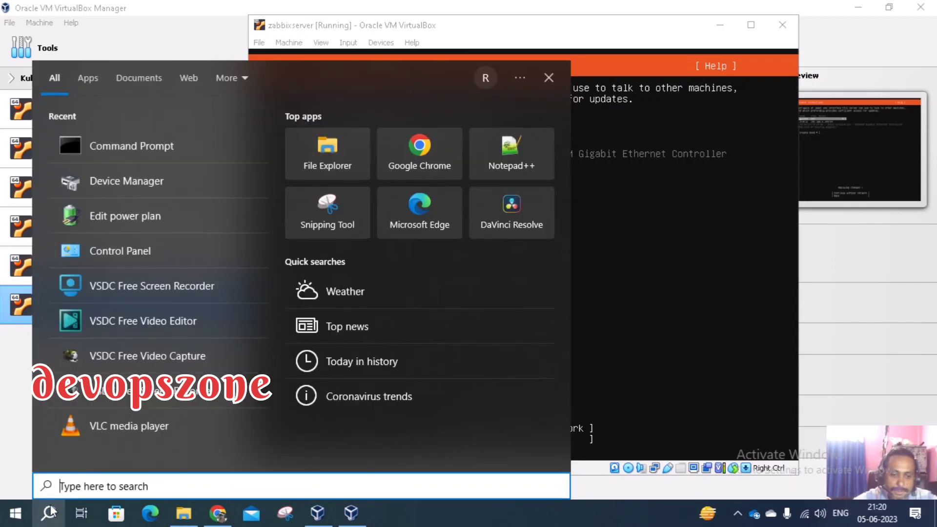
{"action": "type", "text": "cm"}
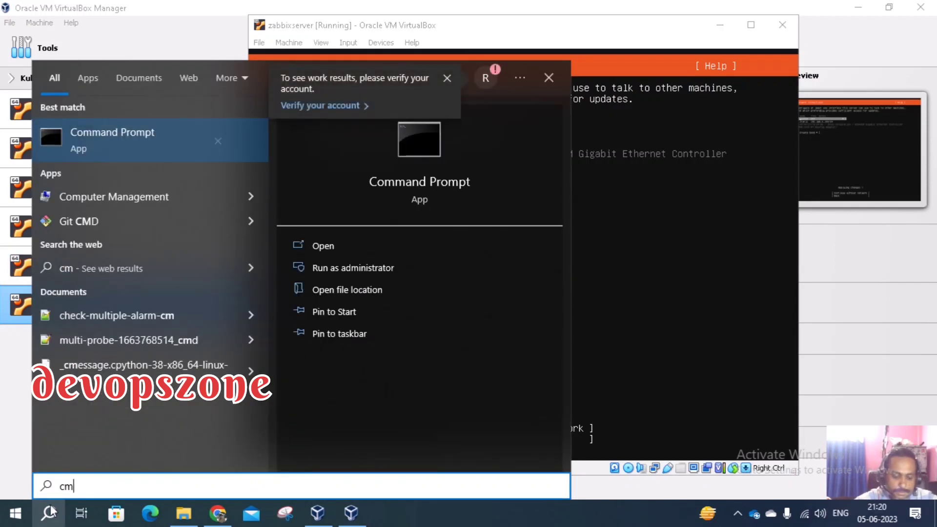
{"action": "type", "text": "d"}
{"action": "key", "text": "Return"}
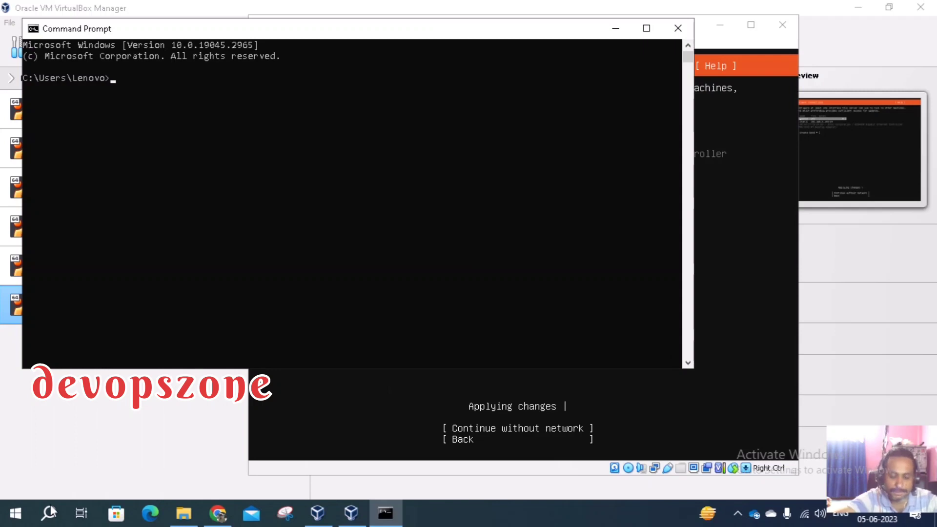
{"action": "type", "text": "ipcon"}
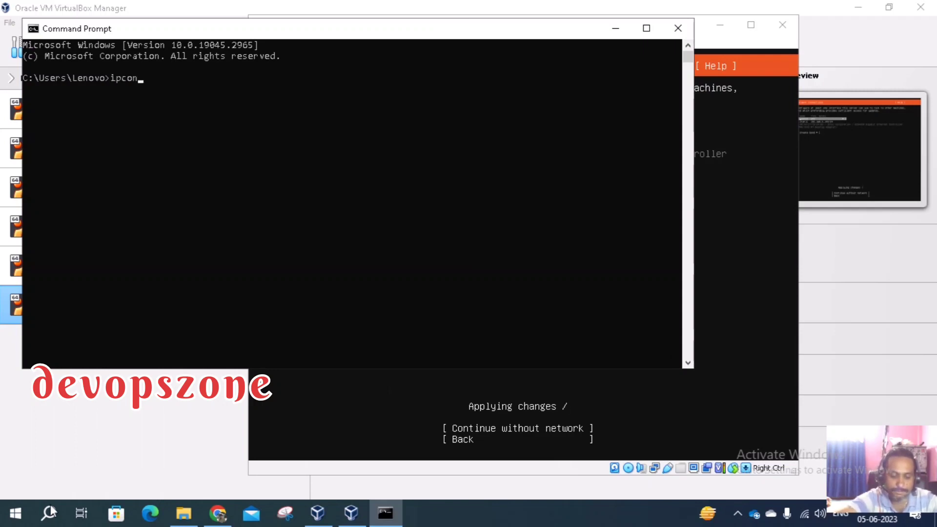
{"action": "type", "text": "fig /al"}
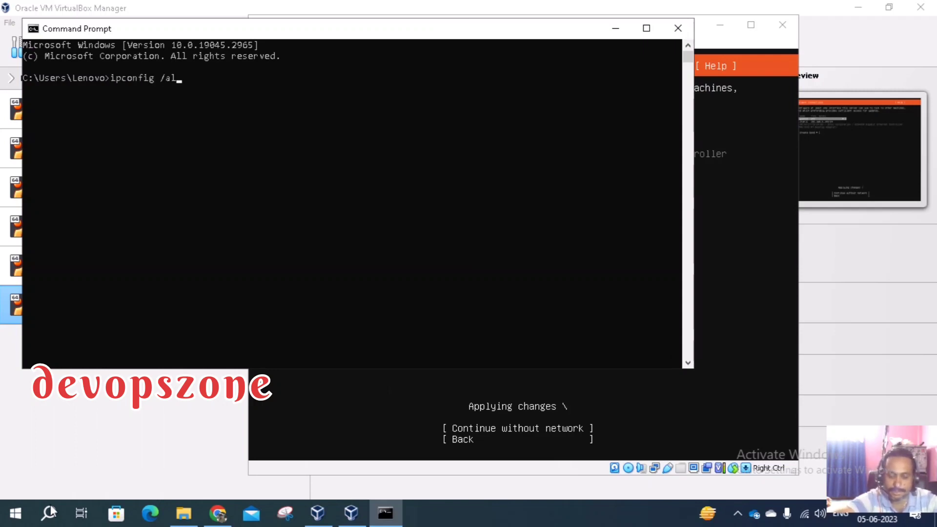
{"action": "type", "text": "l"}
{"action": "key", "text": "Return"}
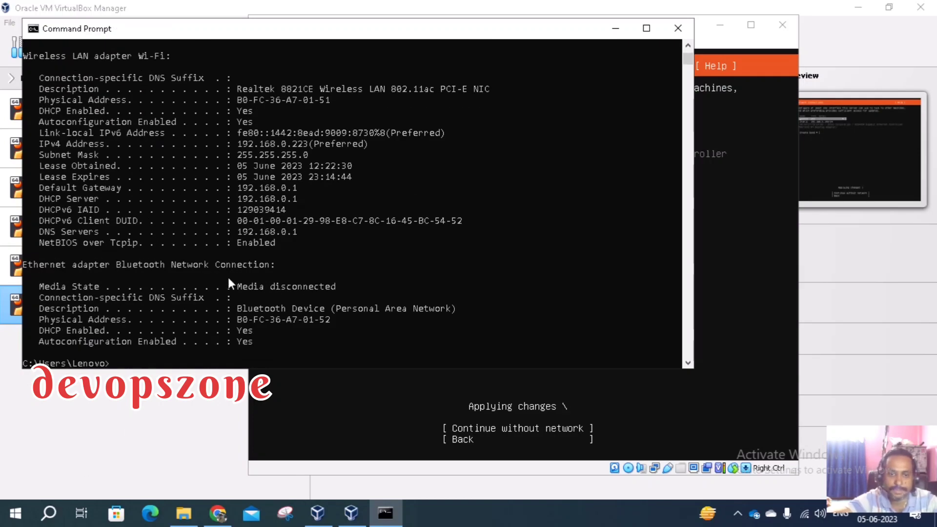
{"action": "scroll", "coordinate": [274, 227], "scroll_direction": "up", "scroll_amount": 3}
{"action": "scroll", "coordinate": [285, 242], "scroll_direction": "down", "scroll_amount": 3}
{"action": "scroll", "coordinate": [285, 241], "scroll_direction": "up", "scroll_amount": 2}
{"action": "scroll", "coordinate": [286, 244], "scroll_direction": "up", "scroll_amount": 8}
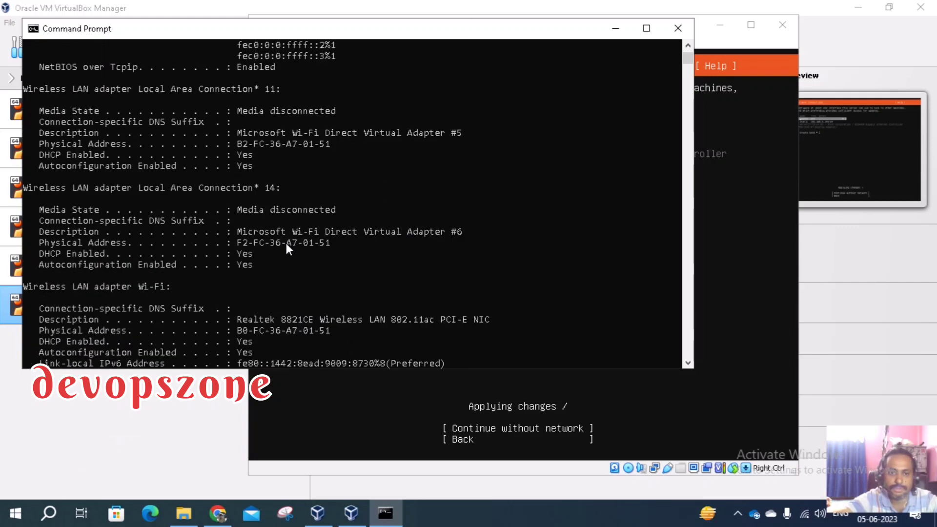
{"action": "key", "text": "alt+F4"}
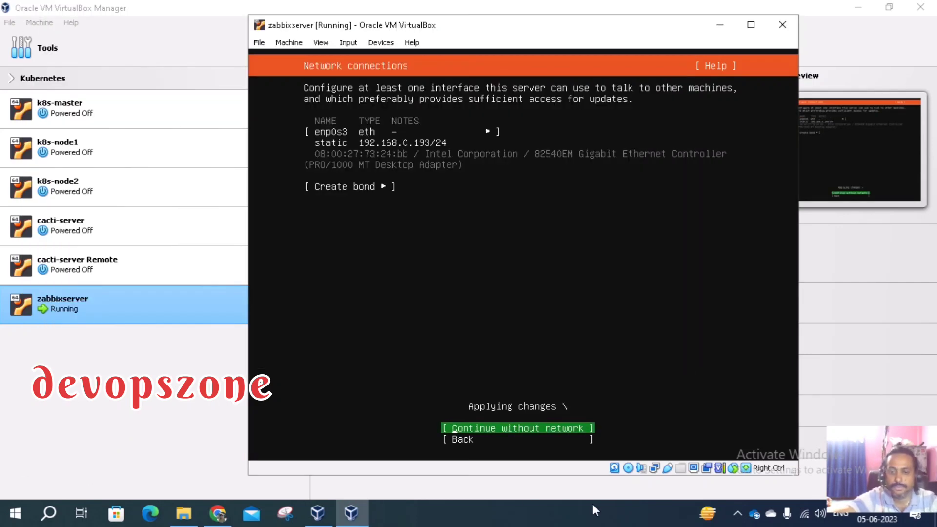
Stop the screen recorder from its hidden tray icon's menu
{"action": "left_click", "coordinate": [737, 514]}
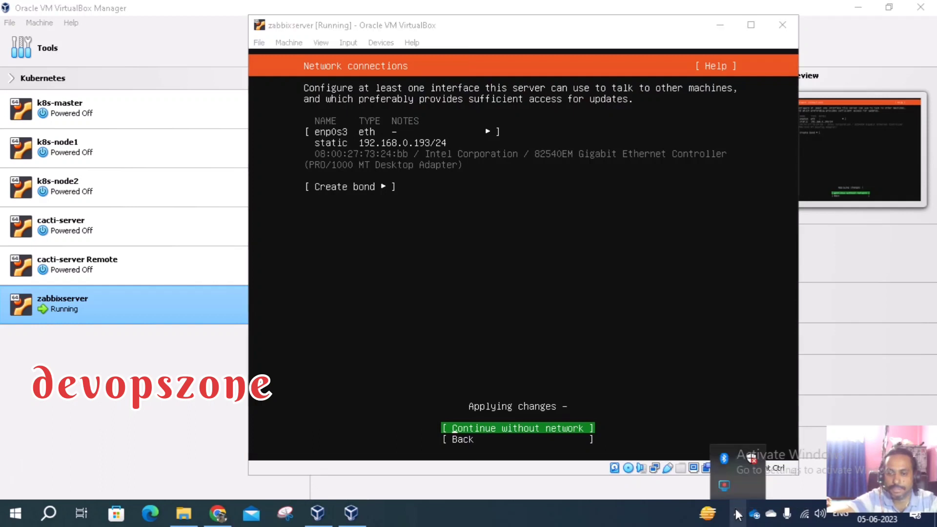
{"action": "right_click", "coordinate": [724, 482]}
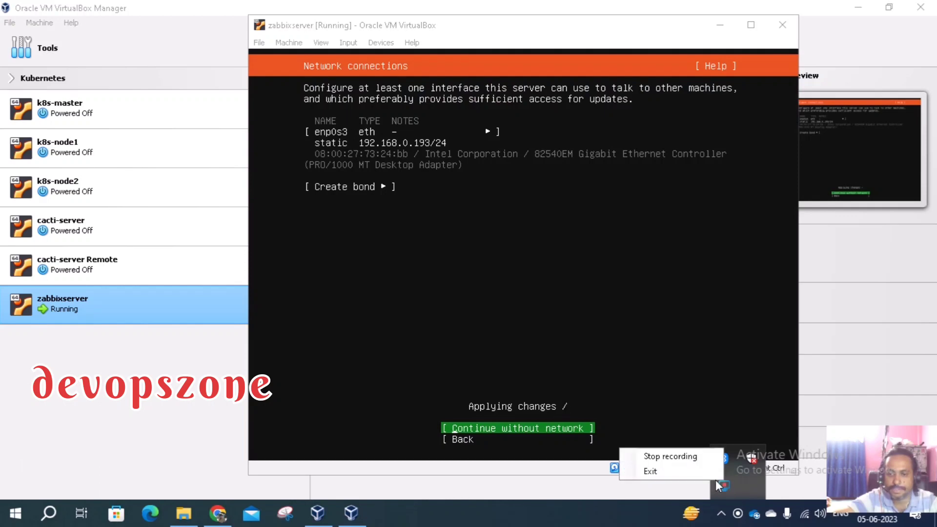
{"action": "left_click", "coordinate": [687, 457]}
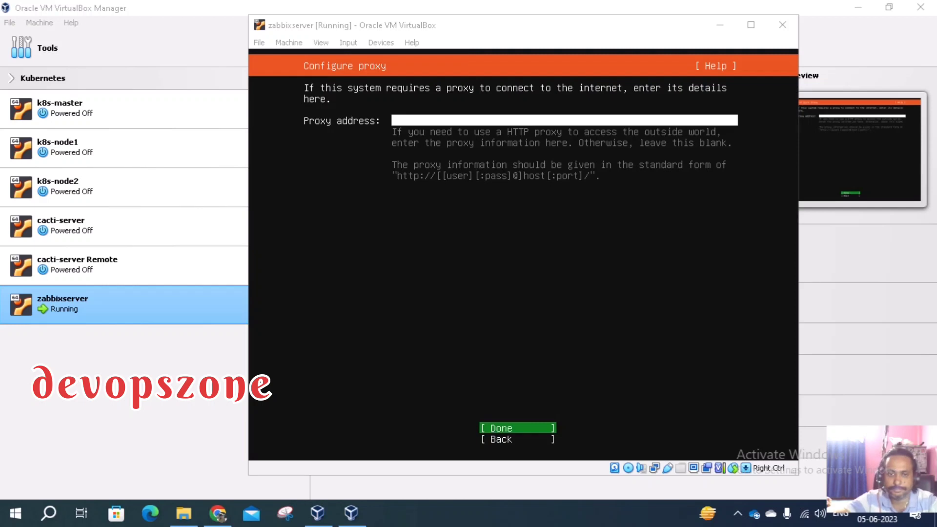
Leave the proxy address blank and continue past Configure proxy
{"action": "left_click", "coordinate": [493, 430]}
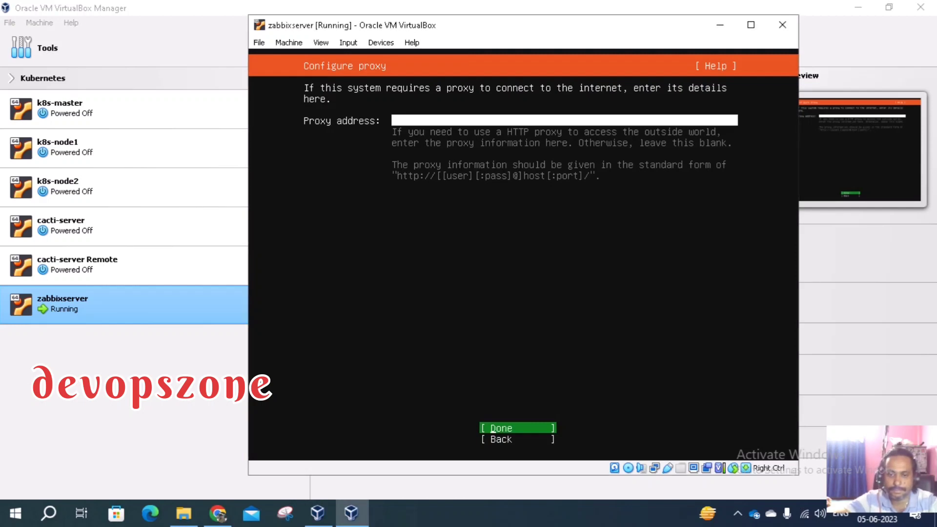
{"action": "key", "text": "Return"}
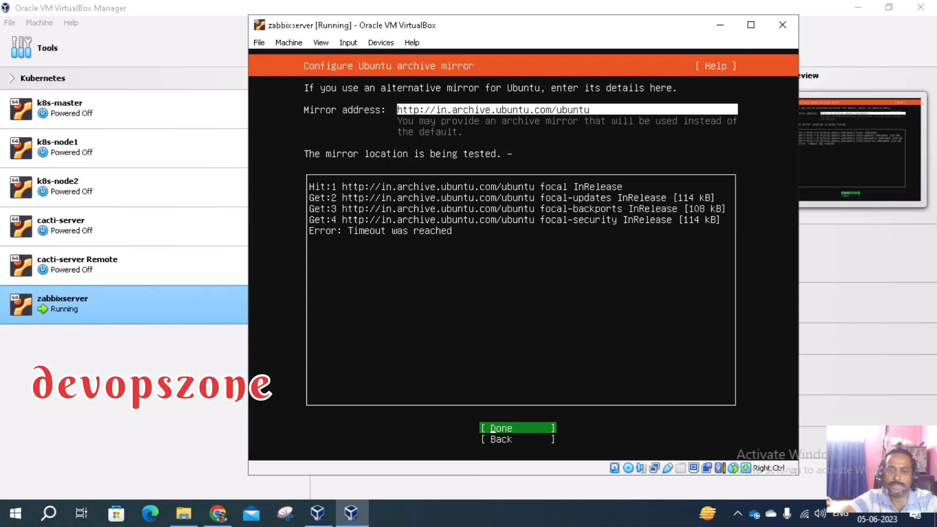
Accept the in.archive.ubuntu.com mirror once its tests have passed
{"action": "key", "text": "Return"}
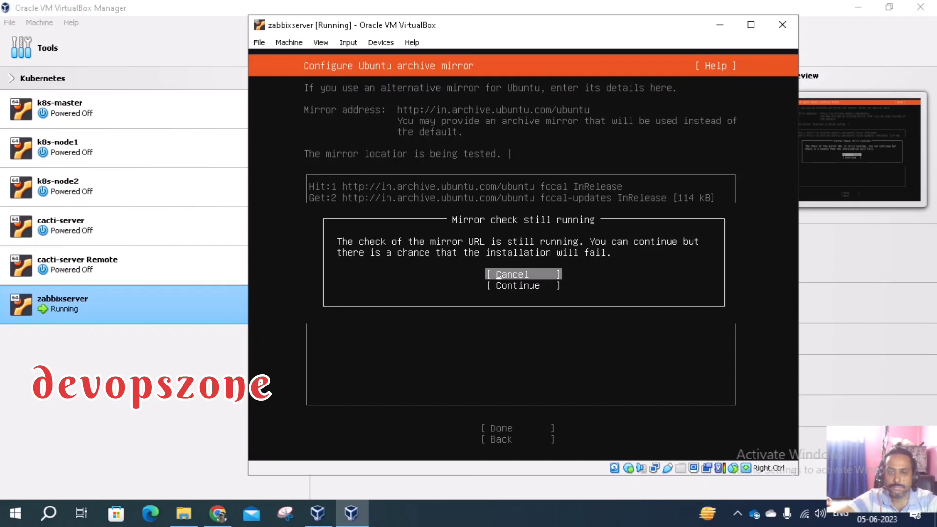
{"action": "key", "text": "Return"}
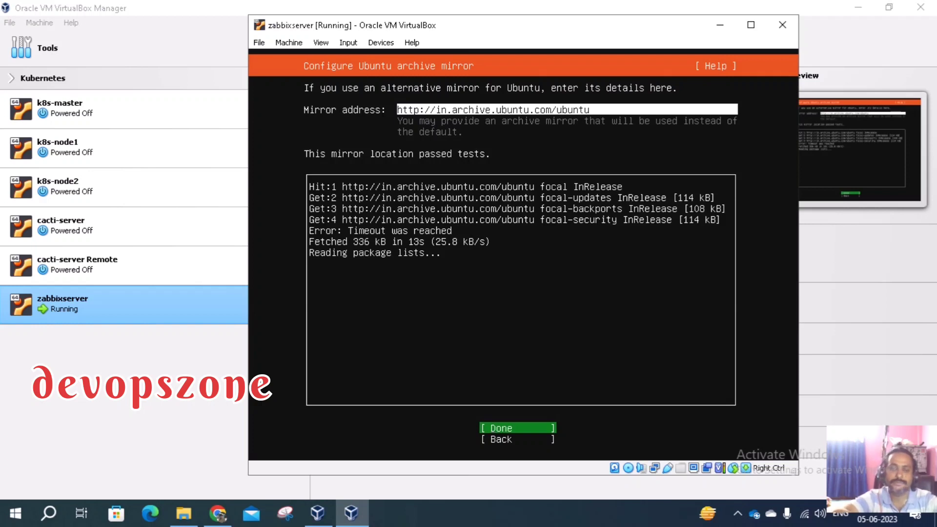
{"action": "key", "text": "Return"}
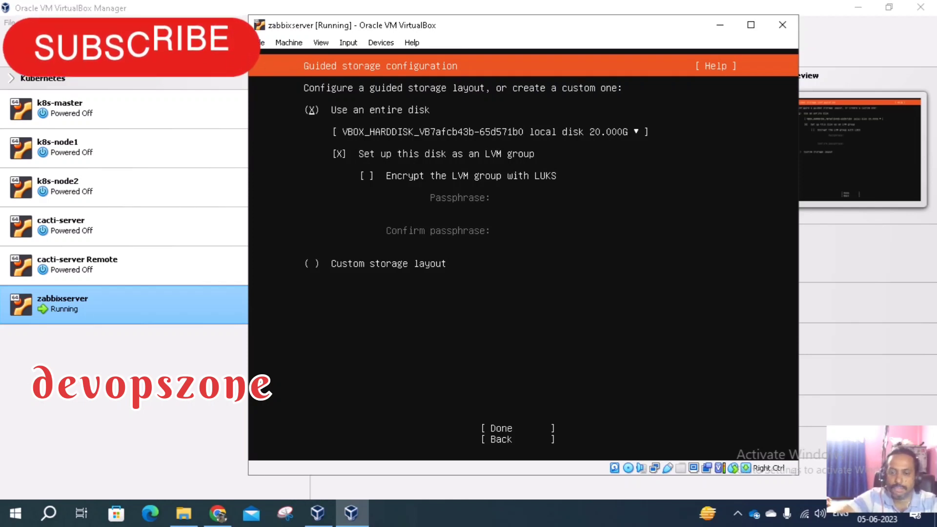
Use the entire 20 GB disk, set up as an unencrypted LVM group
{"action": "left_click", "coordinate": [739, 515]}
{"action": "left_click", "coordinate": [742, 516]}
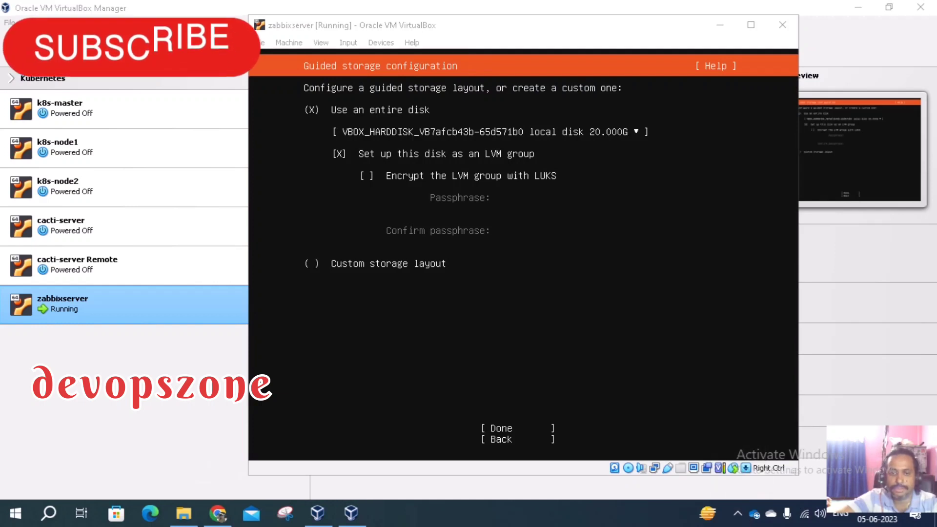
{"action": "left_click", "coordinate": [523, 293]}
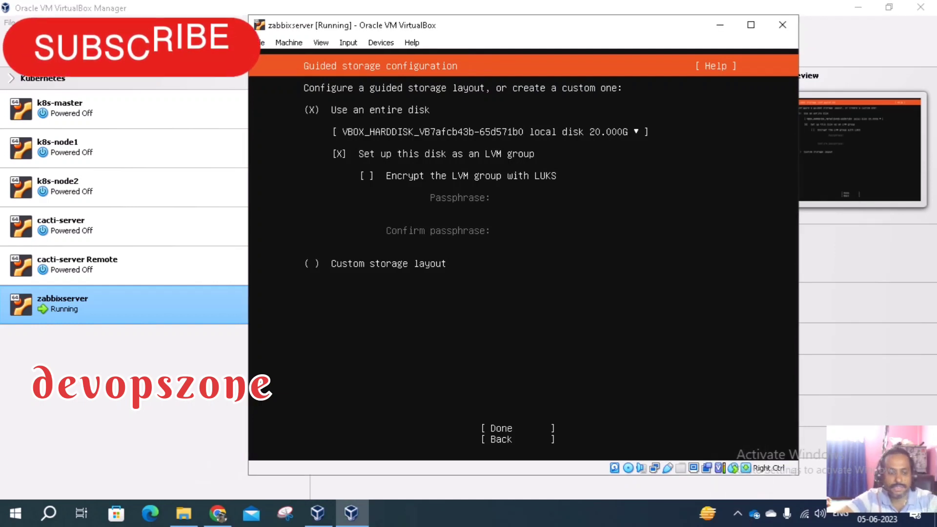
{"action": "key", "text": "Down"}
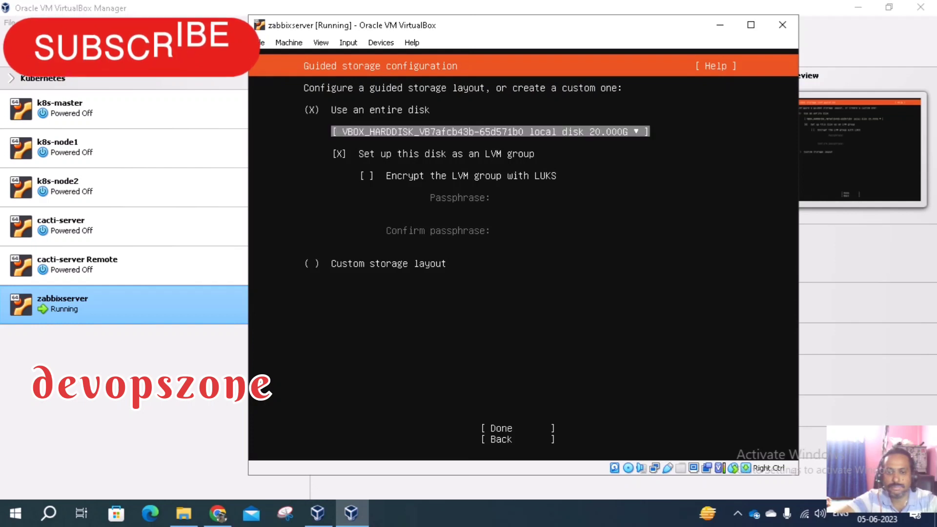
{"action": "key", "text": "Down"}
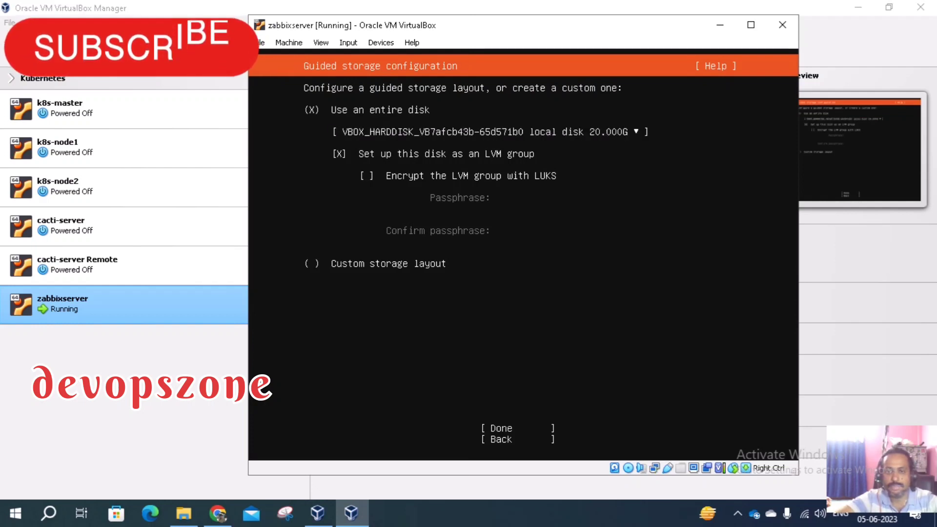
{"action": "key", "text": "Tab"}
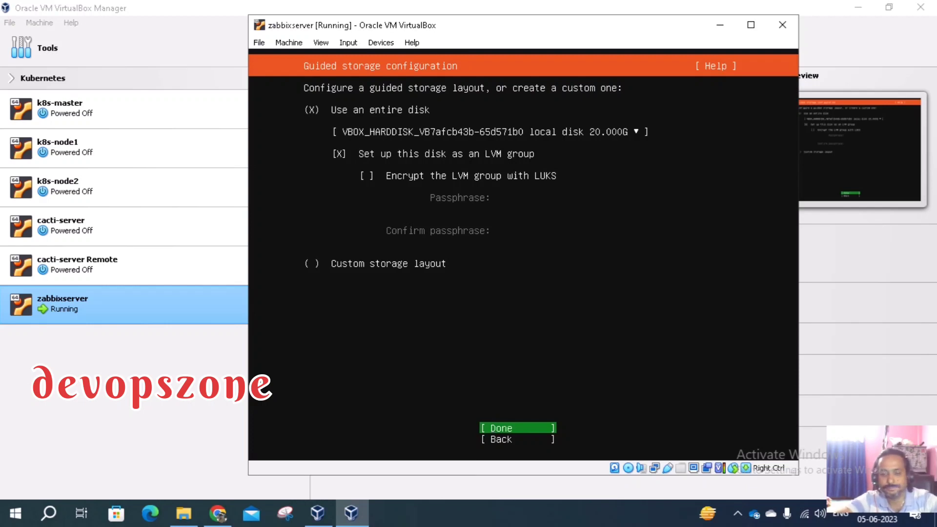
{"action": "key", "text": "Return"}
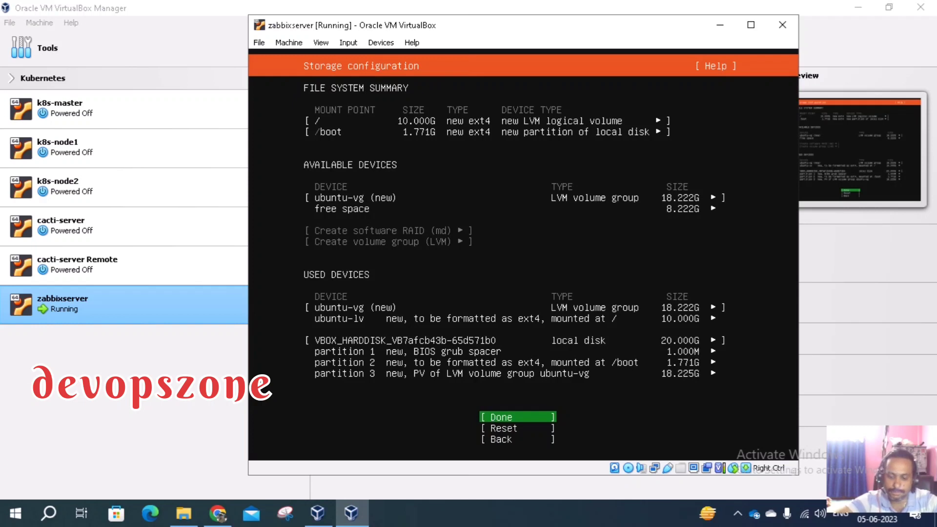
Accept the storage summary and confirm the destructive action so installation begins
{"action": "key", "text": "Return"}
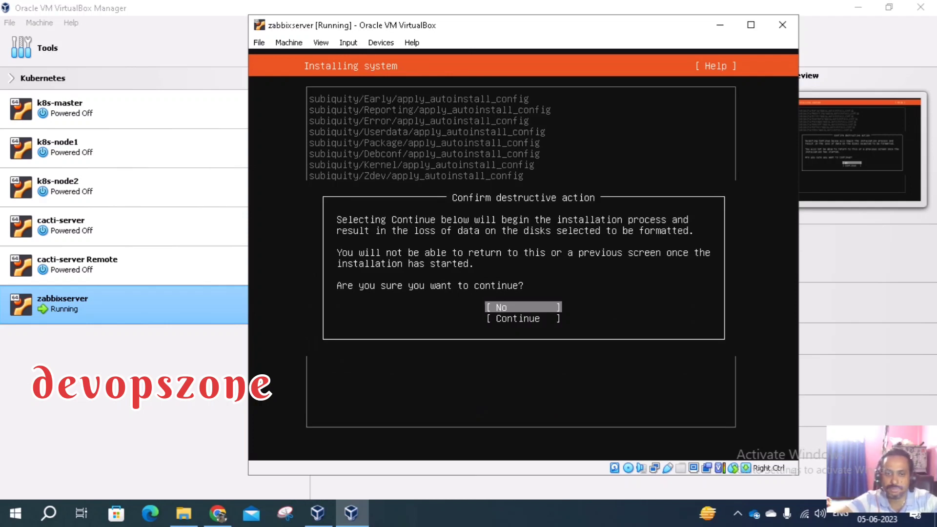
{"action": "key", "text": "Down"}
{"action": "key", "text": "Return"}
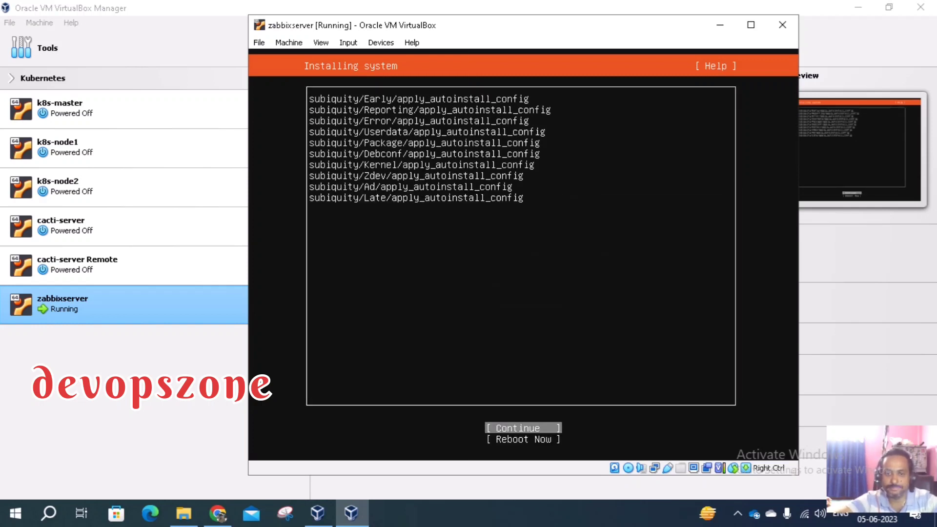
{"action": "key", "text": "Return"}
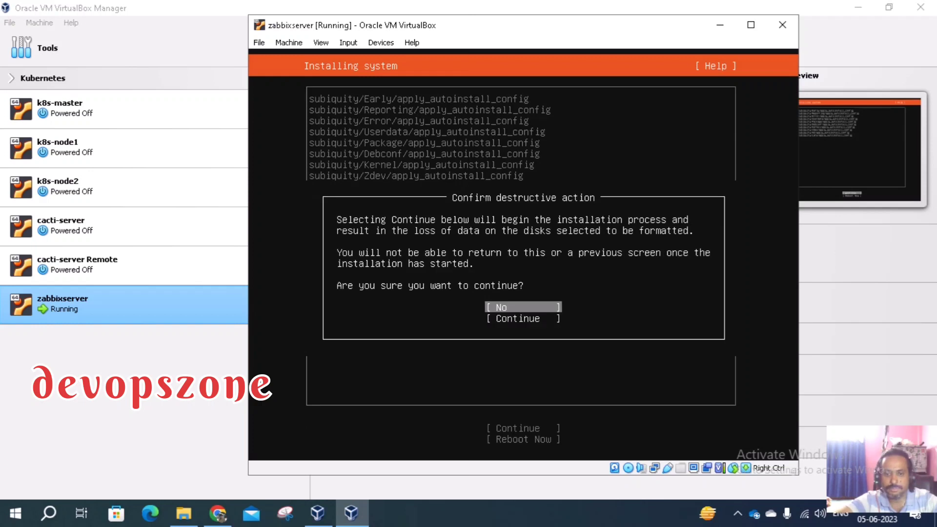
{"action": "key", "text": "Down"}
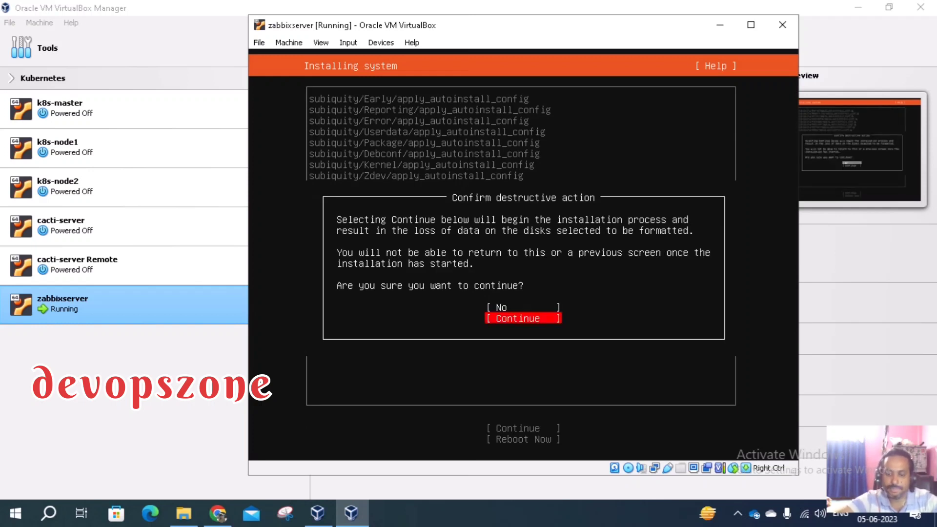
{"action": "key", "text": "Return"}
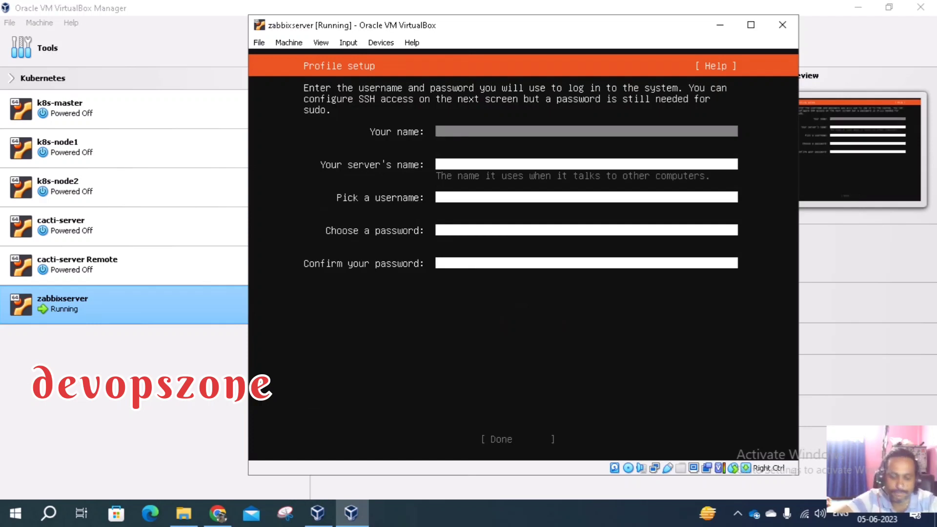
Enter the user's name, server name zabbixserver, a username and the password twice
{"action": "type", "text": "ma"}
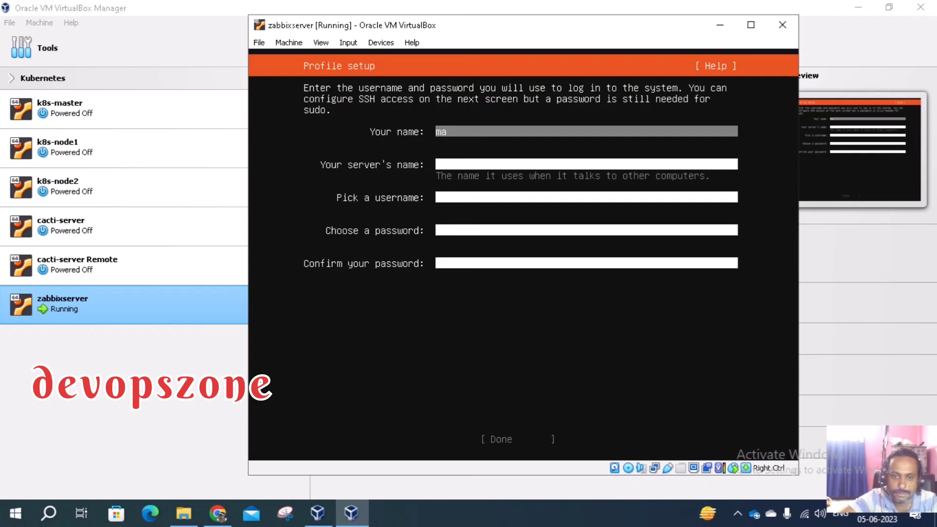
{"action": "type", "text": "nas"}
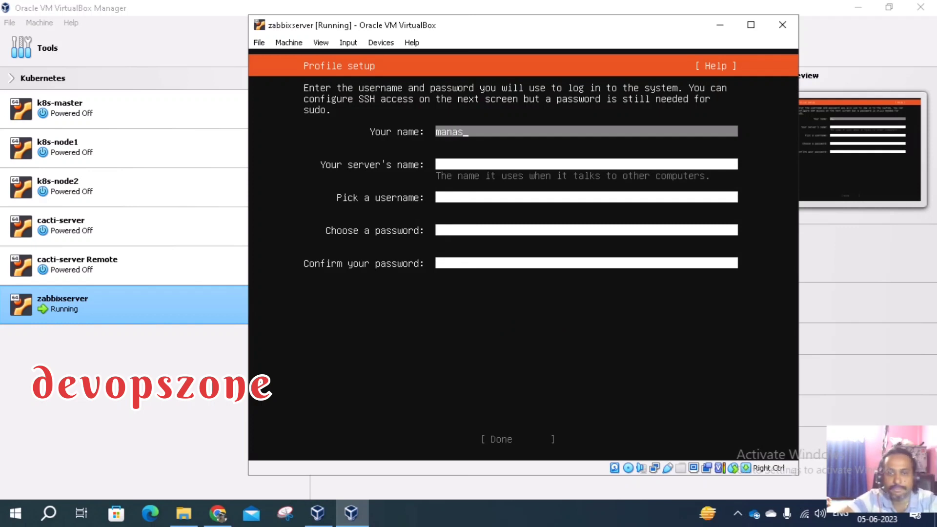
{"action": "key", "text": "Tab"}
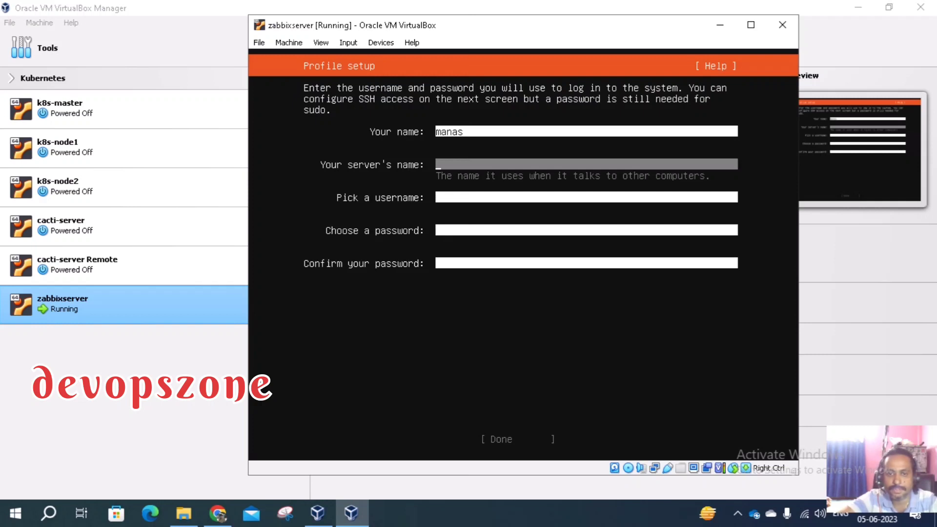
{"action": "type", "text": "zab"}
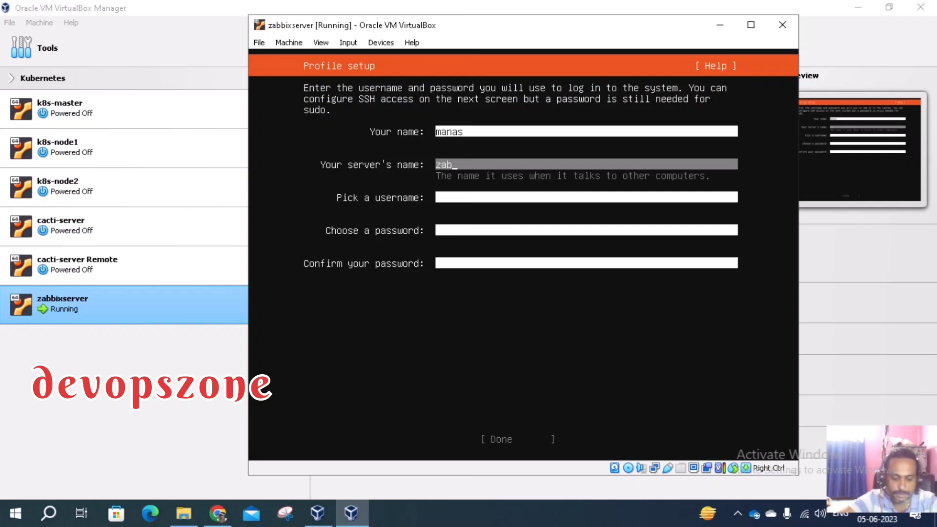
{"action": "type", "text": "bixserver"}
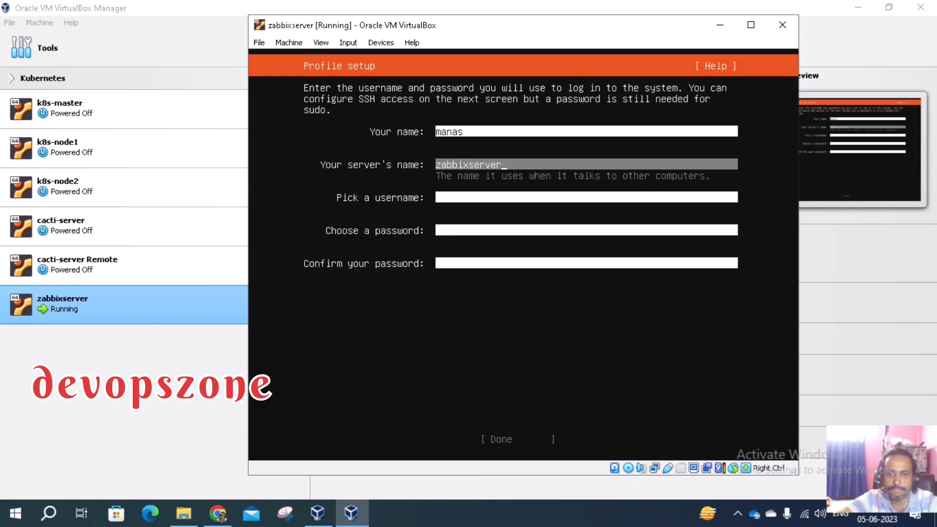
{"action": "key", "text": "Tab"}
{"action": "type", "text": "m"}
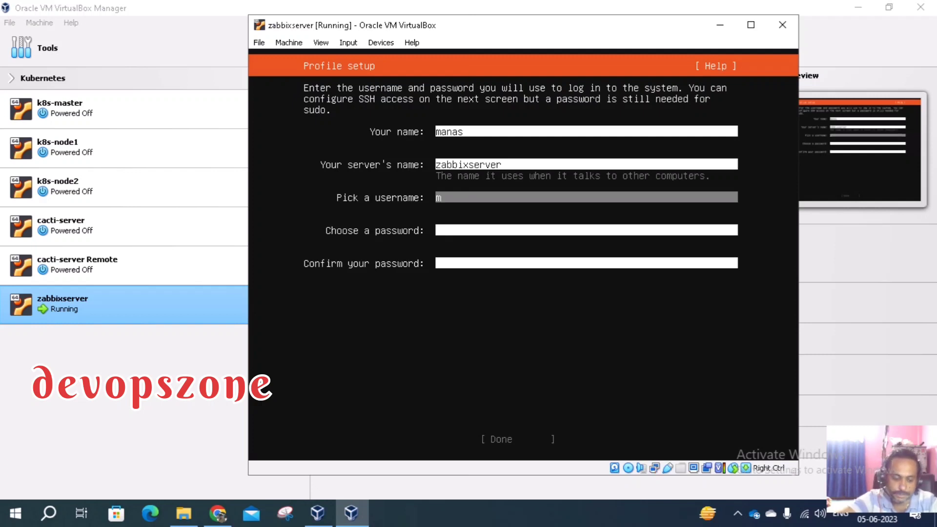
{"action": "type", "text": "anas"}
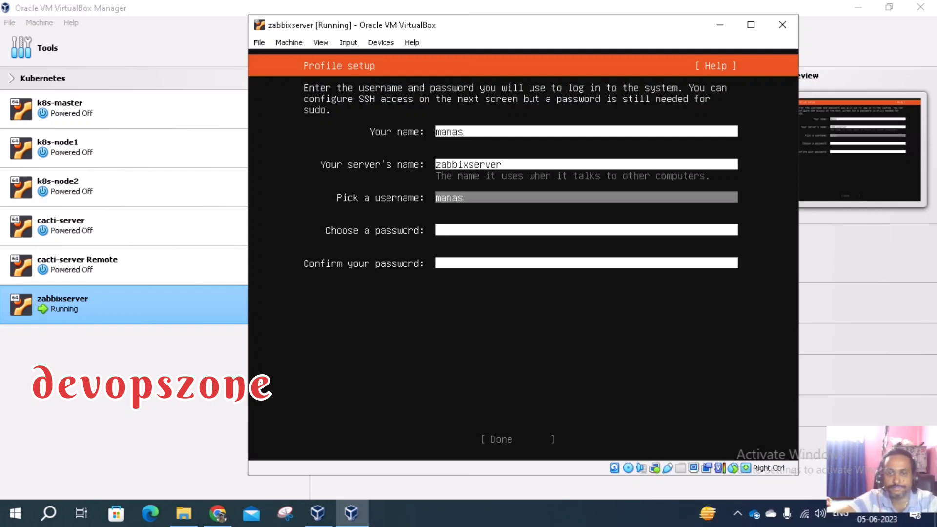
{"action": "key", "text": "Tab"}
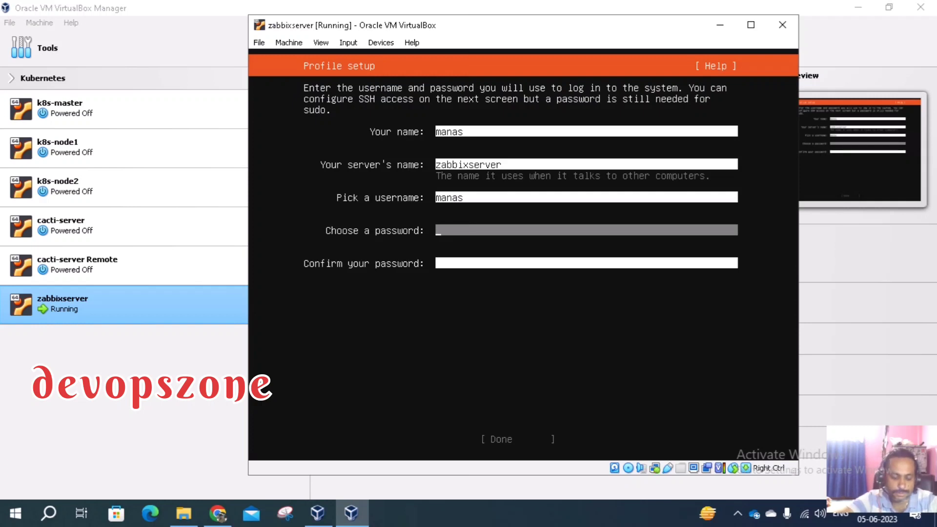
{"action": "type", "text": "****"}
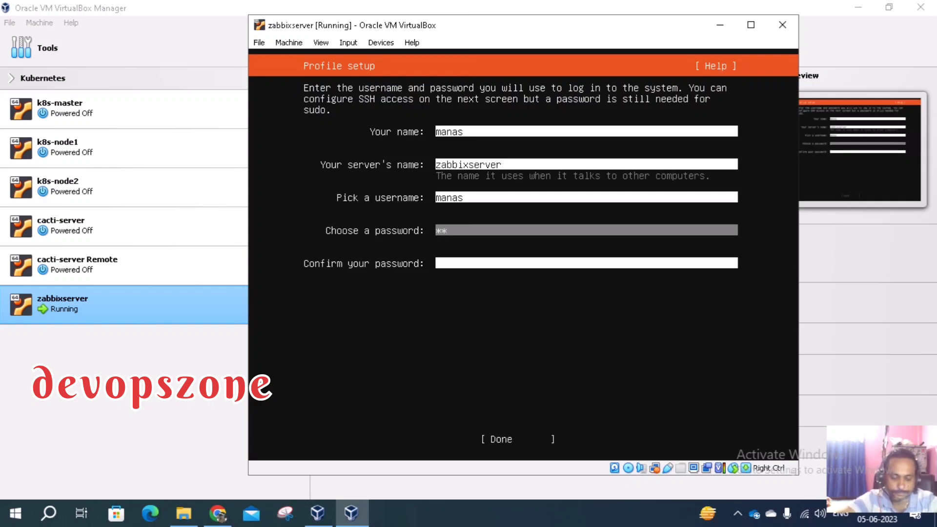
{"action": "type", "text": "****"}
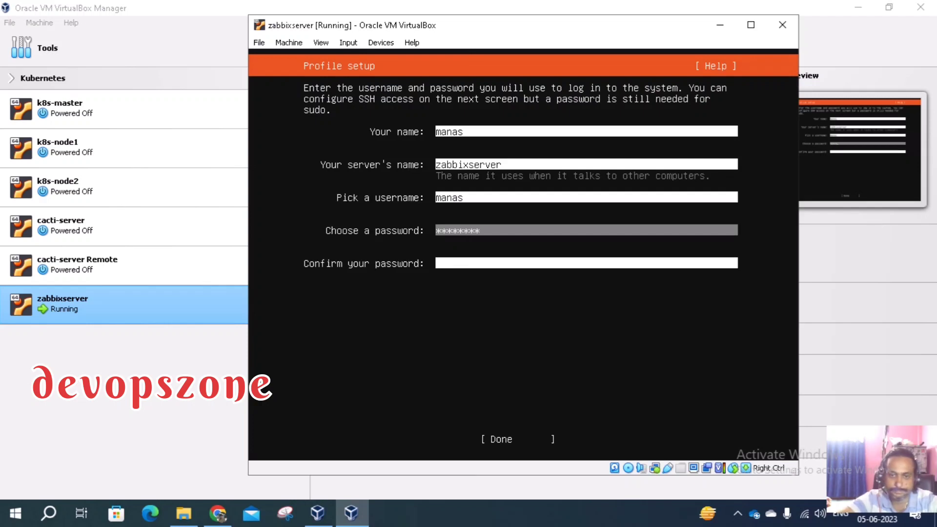
{"action": "key", "text": "Tab"}
{"action": "type", "text": "*"}
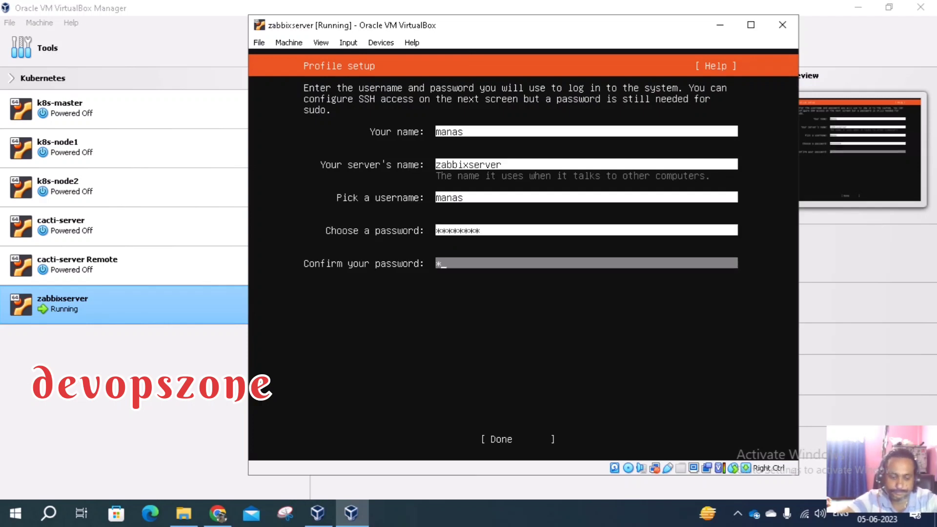
{"action": "type", "text": "*******"}
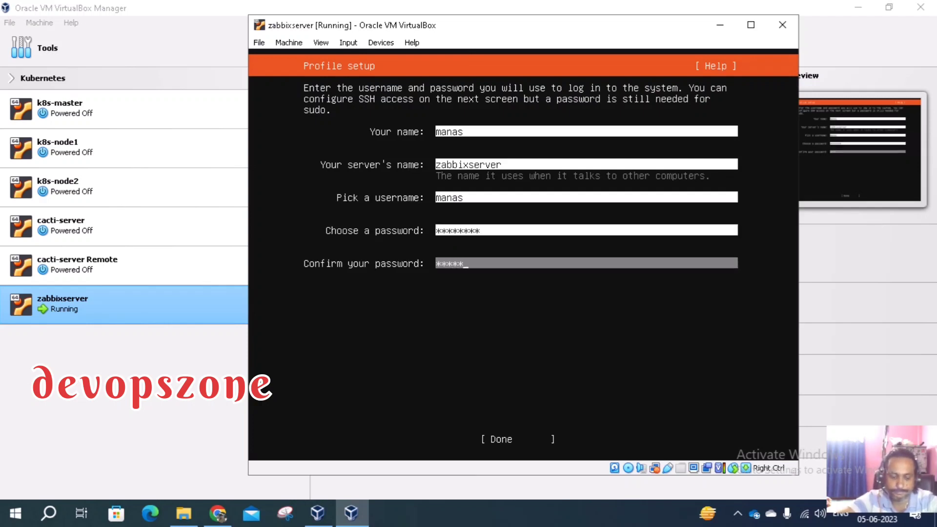
{"action": "key", "text": "Tab"}
{"action": "key", "text": "Return"}
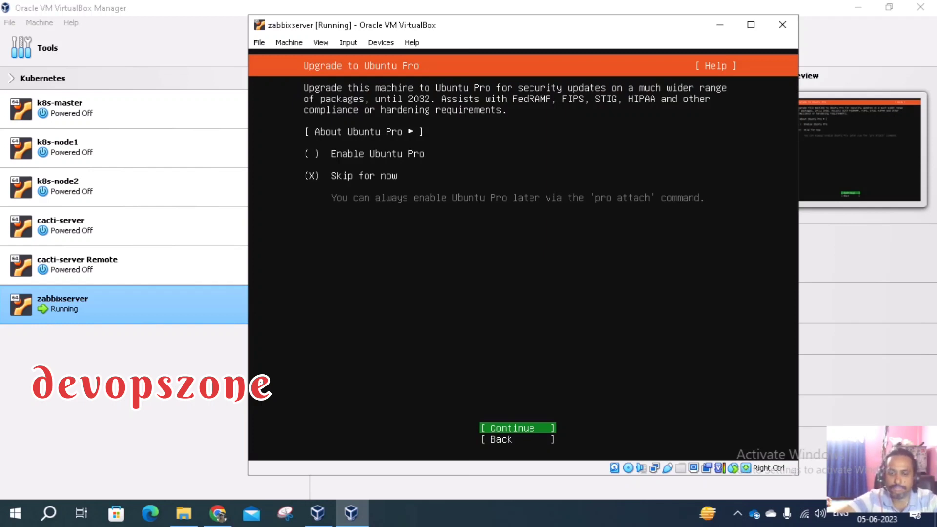
Skip Ubuntu Pro and select Install OpenSSH server
{"action": "key", "text": "Return"}
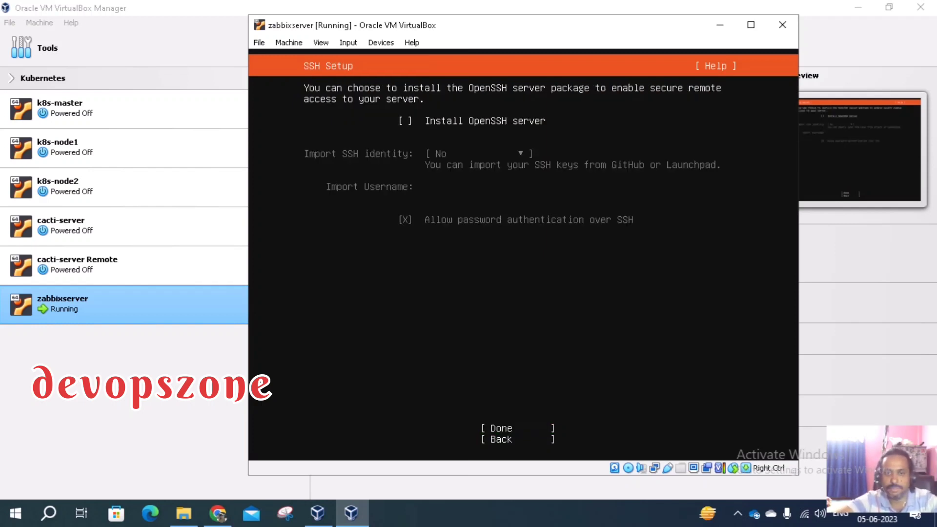
{"action": "key", "text": "space"}
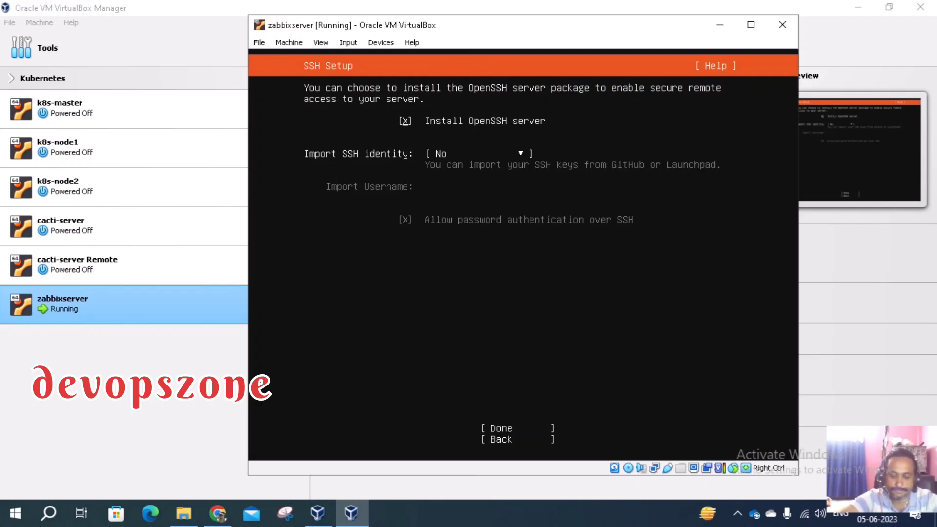
{"action": "key", "text": "Tab"}
{"action": "key", "text": "Down"}
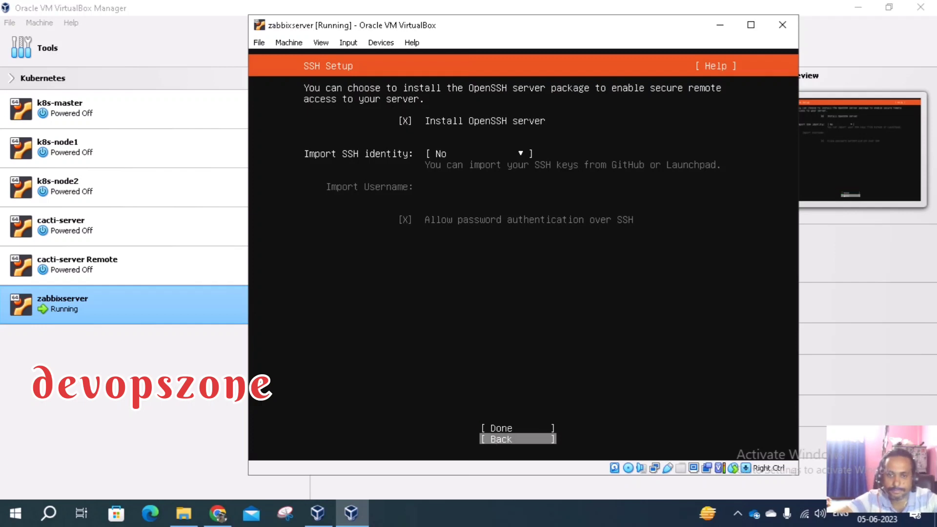
{"action": "key", "text": "Up"}
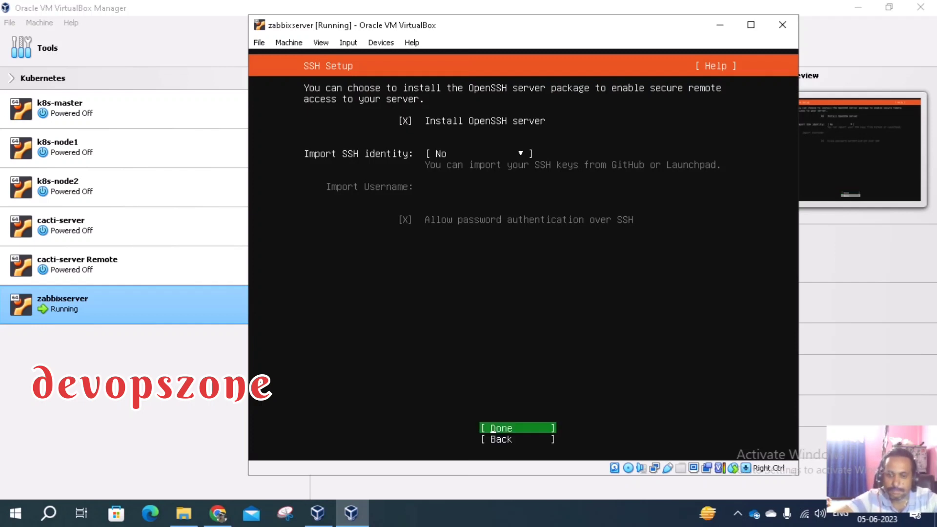
{"action": "key", "text": "Return"}
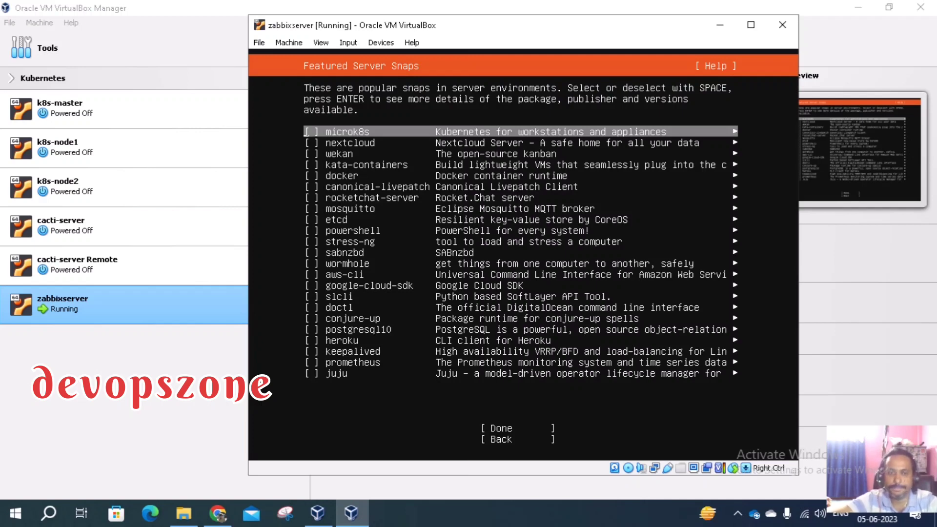
Leave all featured server snaps unselected and let the installation run to completion
{"action": "key", "text": "Down"}
{"action": "key", "text": "Down"}
{"action": "key", "text": "Down"}
{"action": "key", "text": "Down"}
{"action": "key", "text": "Down"}
{"action": "key", "text": "Down"}
{"action": "key", "text": "Down"}
{"action": "key", "text": "Down"}
{"action": "key", "text": "Down"}
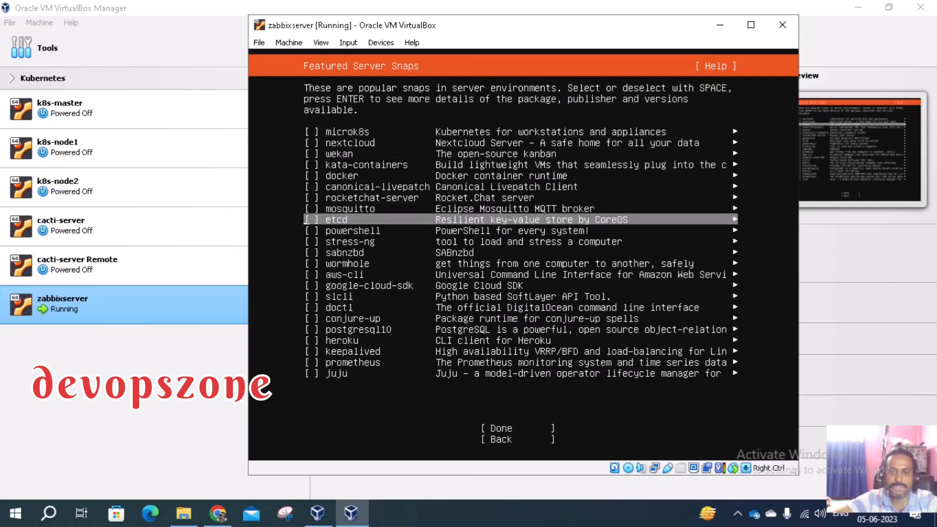
{"action": "key", "text": "Up"}
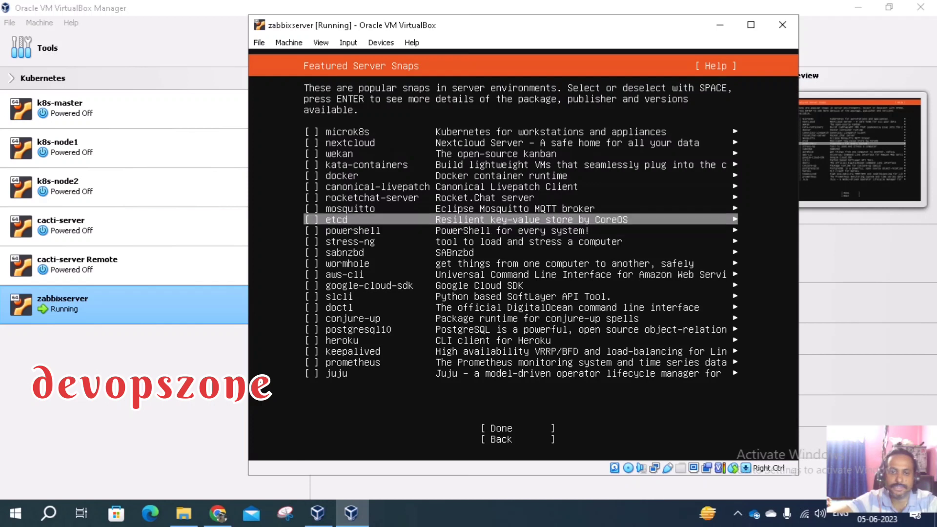
{"action": "key", "text": "Down"}
{"action": "key", "text": "Down"}
{"action": "key", "text": "Down"}
{"action": "key", "text": "Down"}
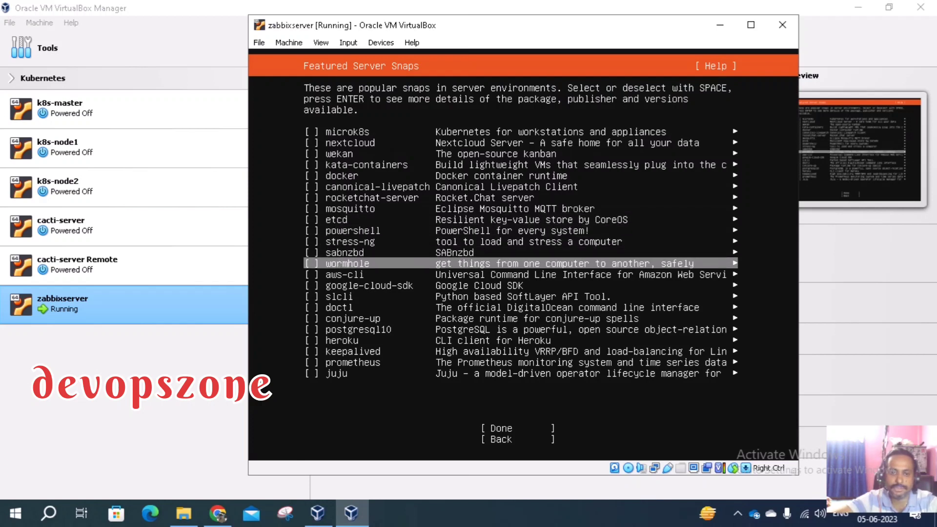
{"action": "key", "text": "Down"}
{"action": "key", "text": "Down"}
{"action": "key", "text": "Down"}
{"action": "key", "text": "Down"}
{"action": "key", "text": "Down"}
{"action": "key", "text": "Down"}
{"action": "key", "text": "Down"}
{"action": "key", "text": "Down"}
{"action": "key", "text": "Down"}
{"action": "key", "text": "Down"}
{"action": "key", "text": "Down"}
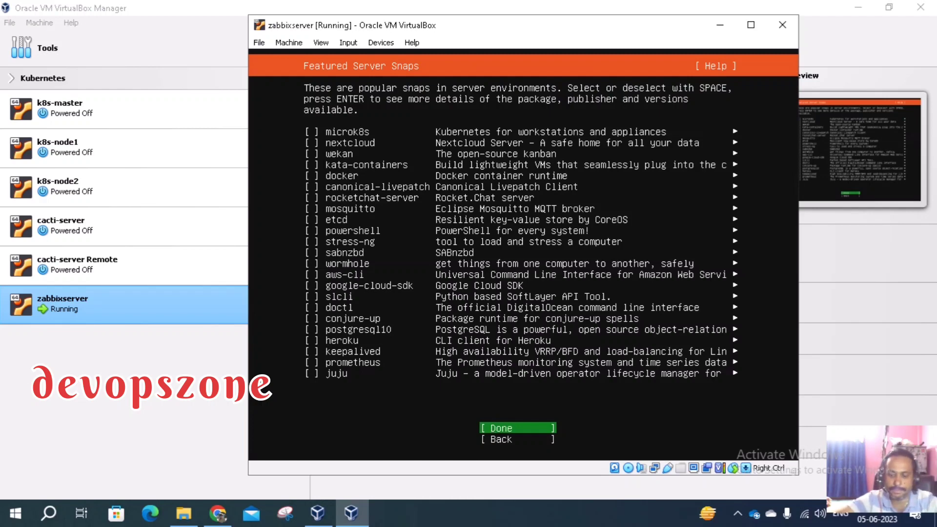
{"action": "key", "text": "Return"}
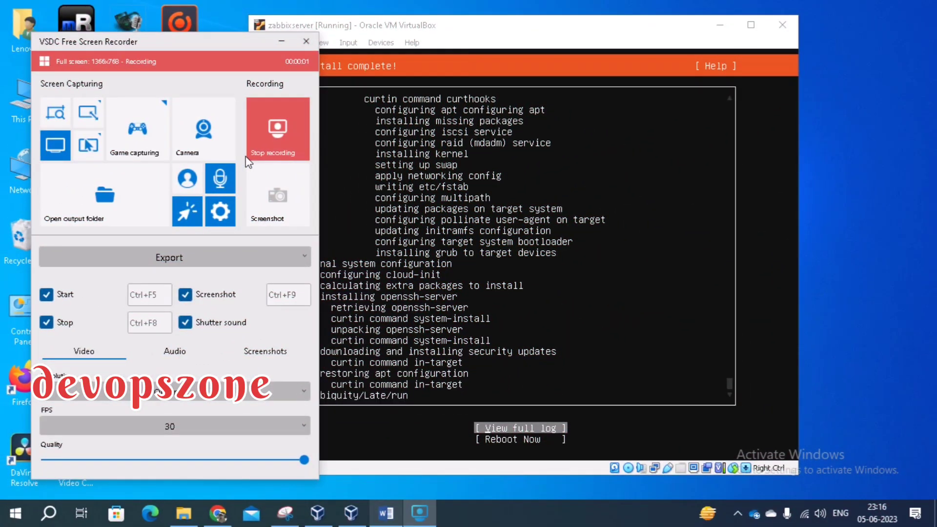
Move the screen recorder window out of the way of the VM
{"action": "left_click", "coordinate": [282, 41]}
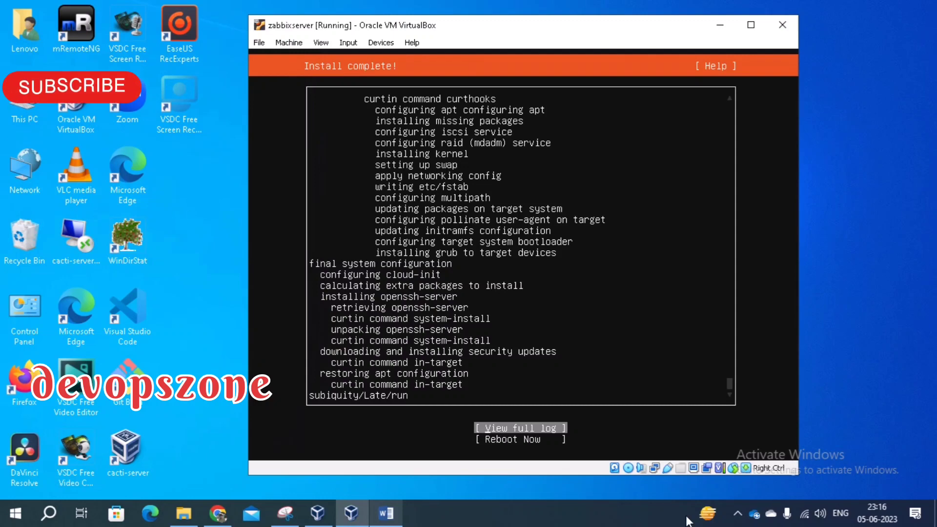
{"action": "left_click", "coordinate": [736, 516]}
{"action": "left_click", "coordinate": [735, 516]}
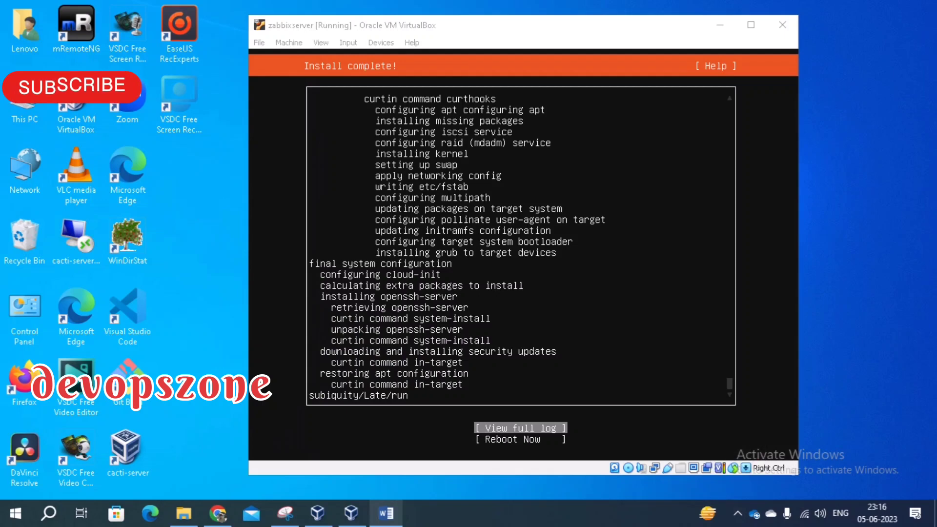
Choose Reboot Now in the zabbixserver installer to restart into Ubuntu 20.04
{"action": "left_click", "coordinate": [561, 362]}
{"action": "key", "text": "Down"}
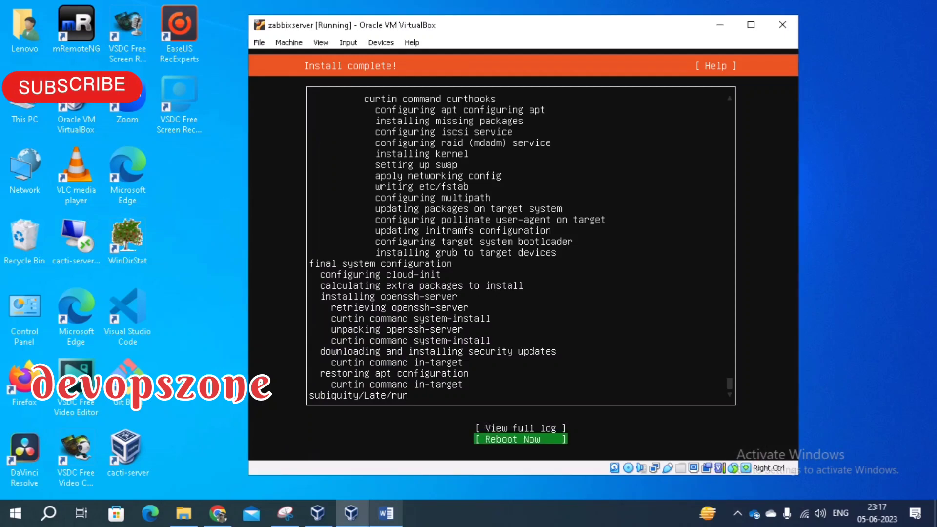
{"action": "key", "text": "Return"}
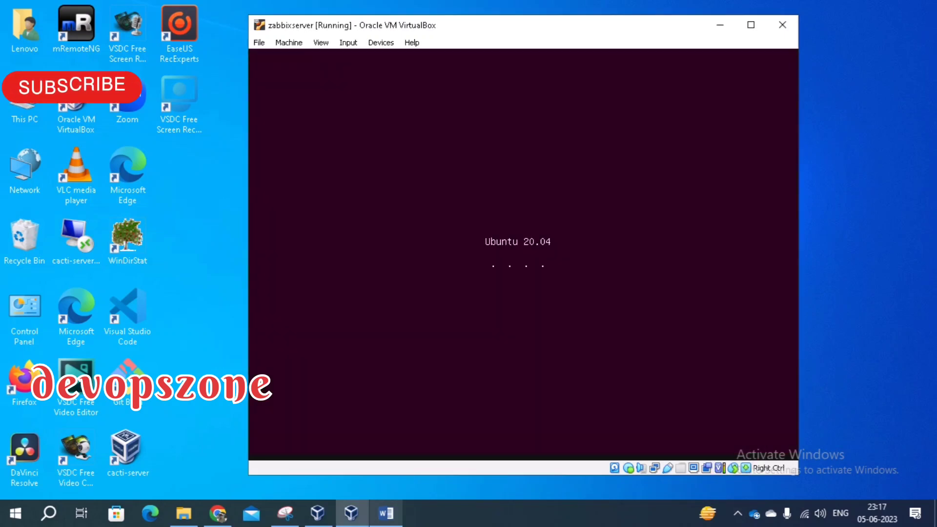